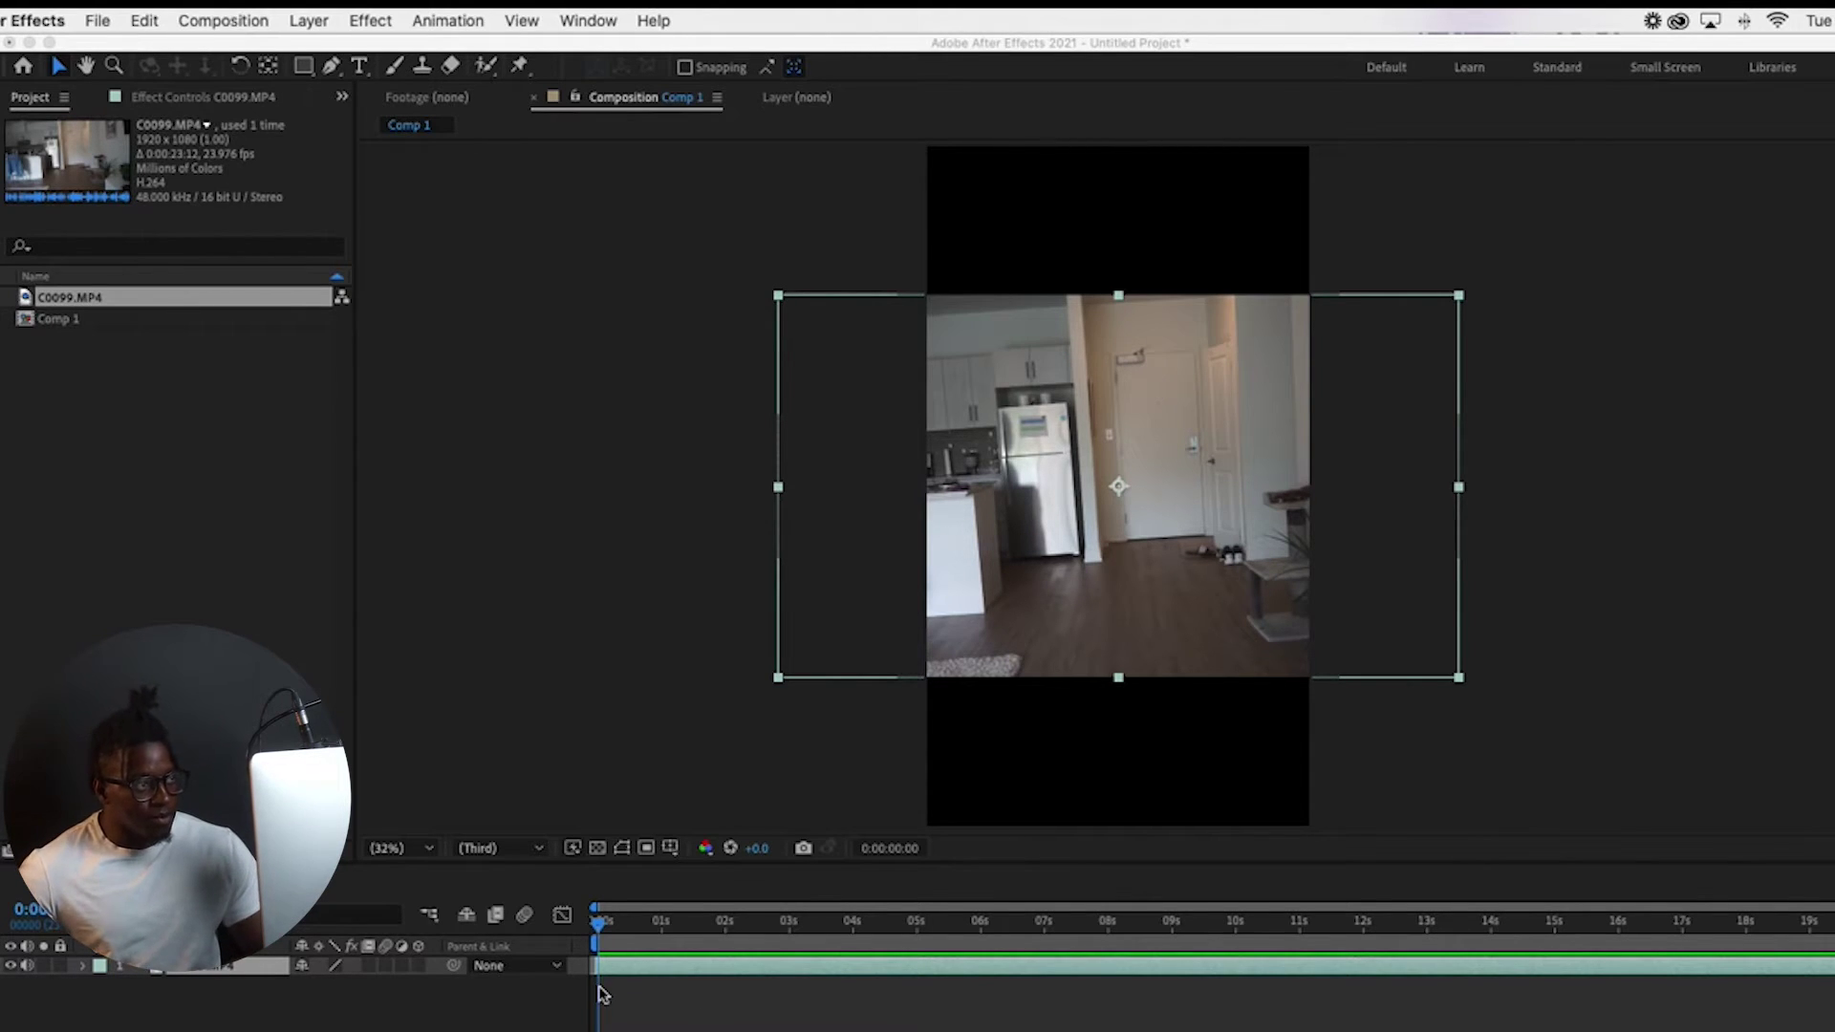
# Open the Tracker panel and start a Stabilize Motion track on the C0099.MP4 layer
pyautogui.click(589, 20)
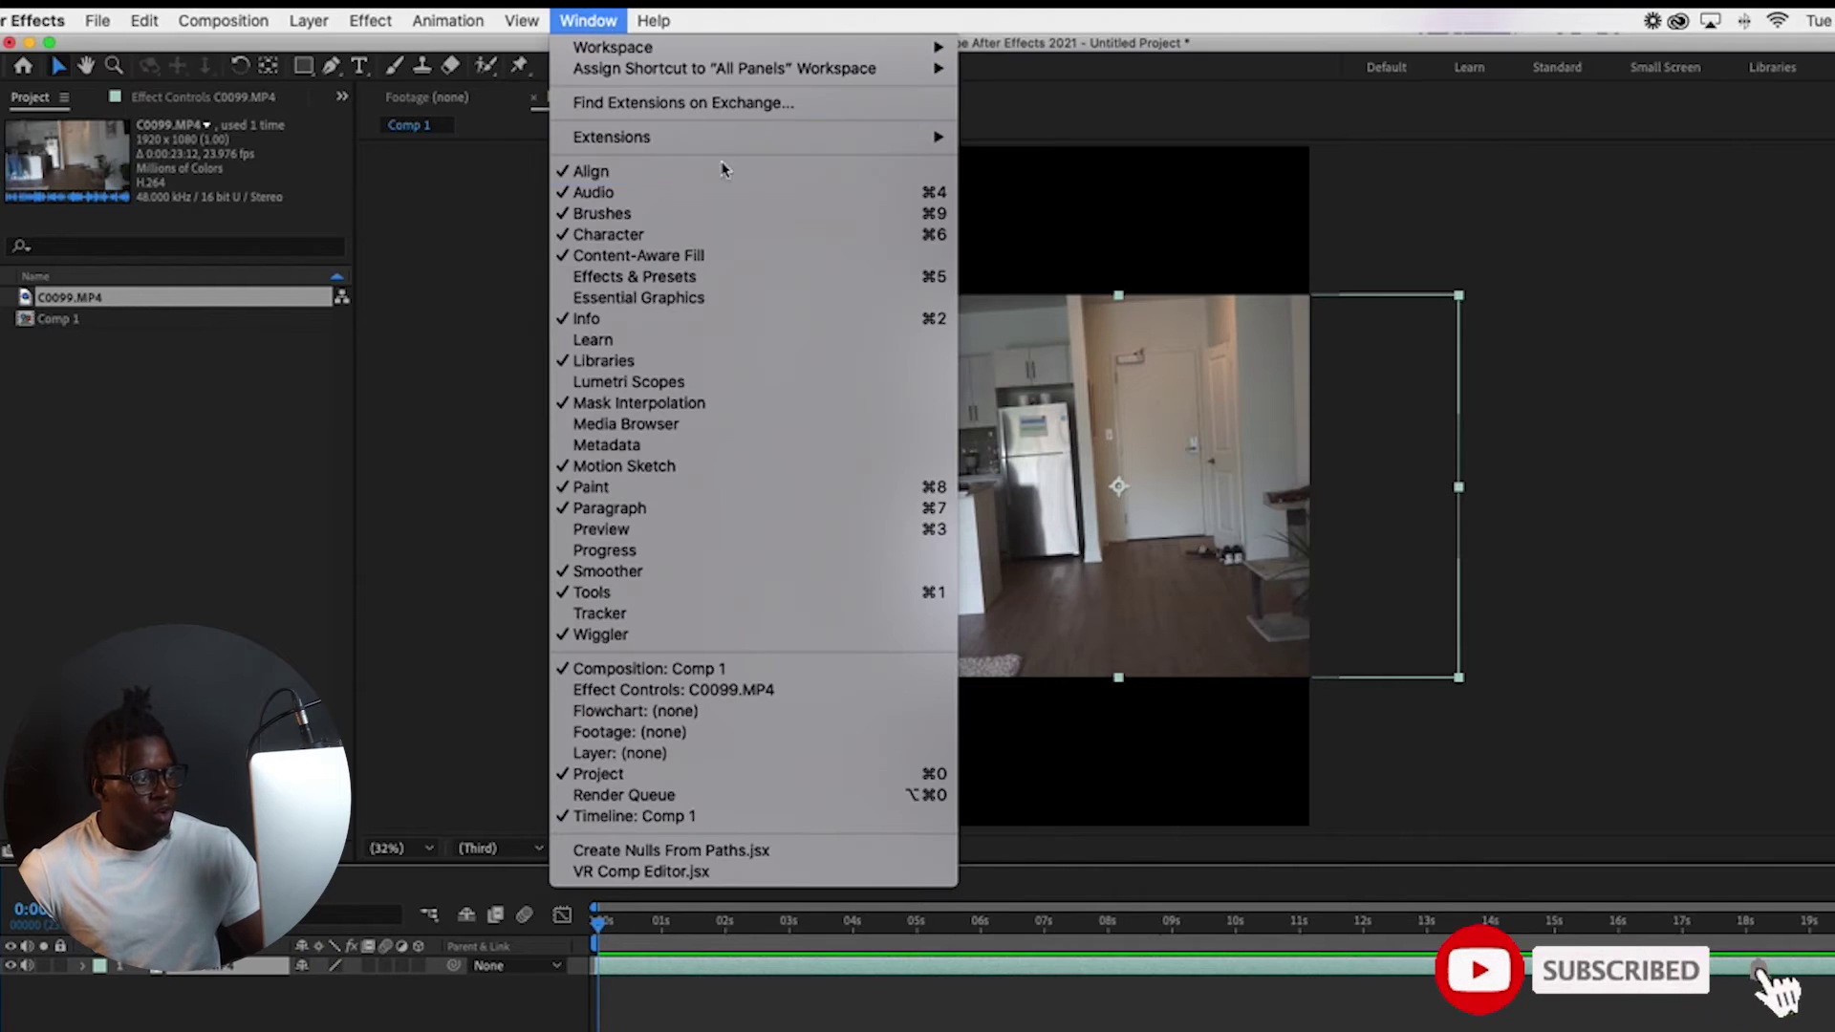
pyautogui.click(695, 620)
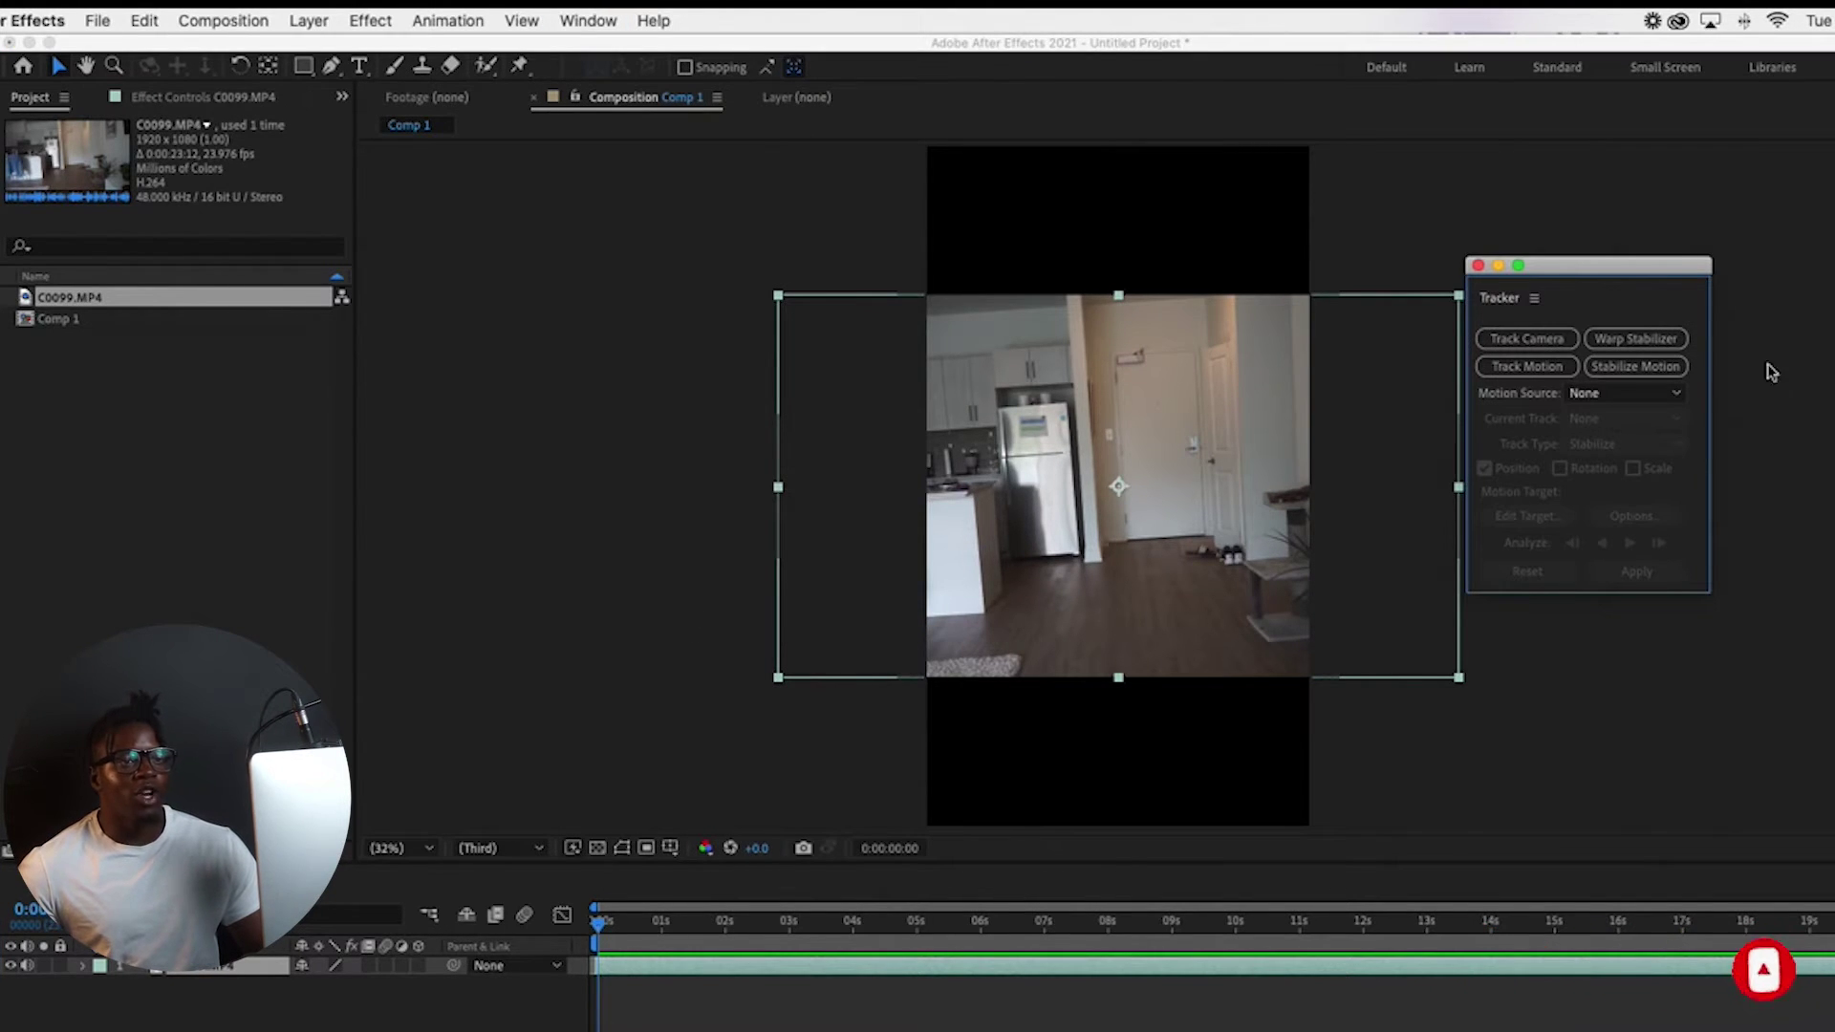
pyautogui.click(1667, 374)
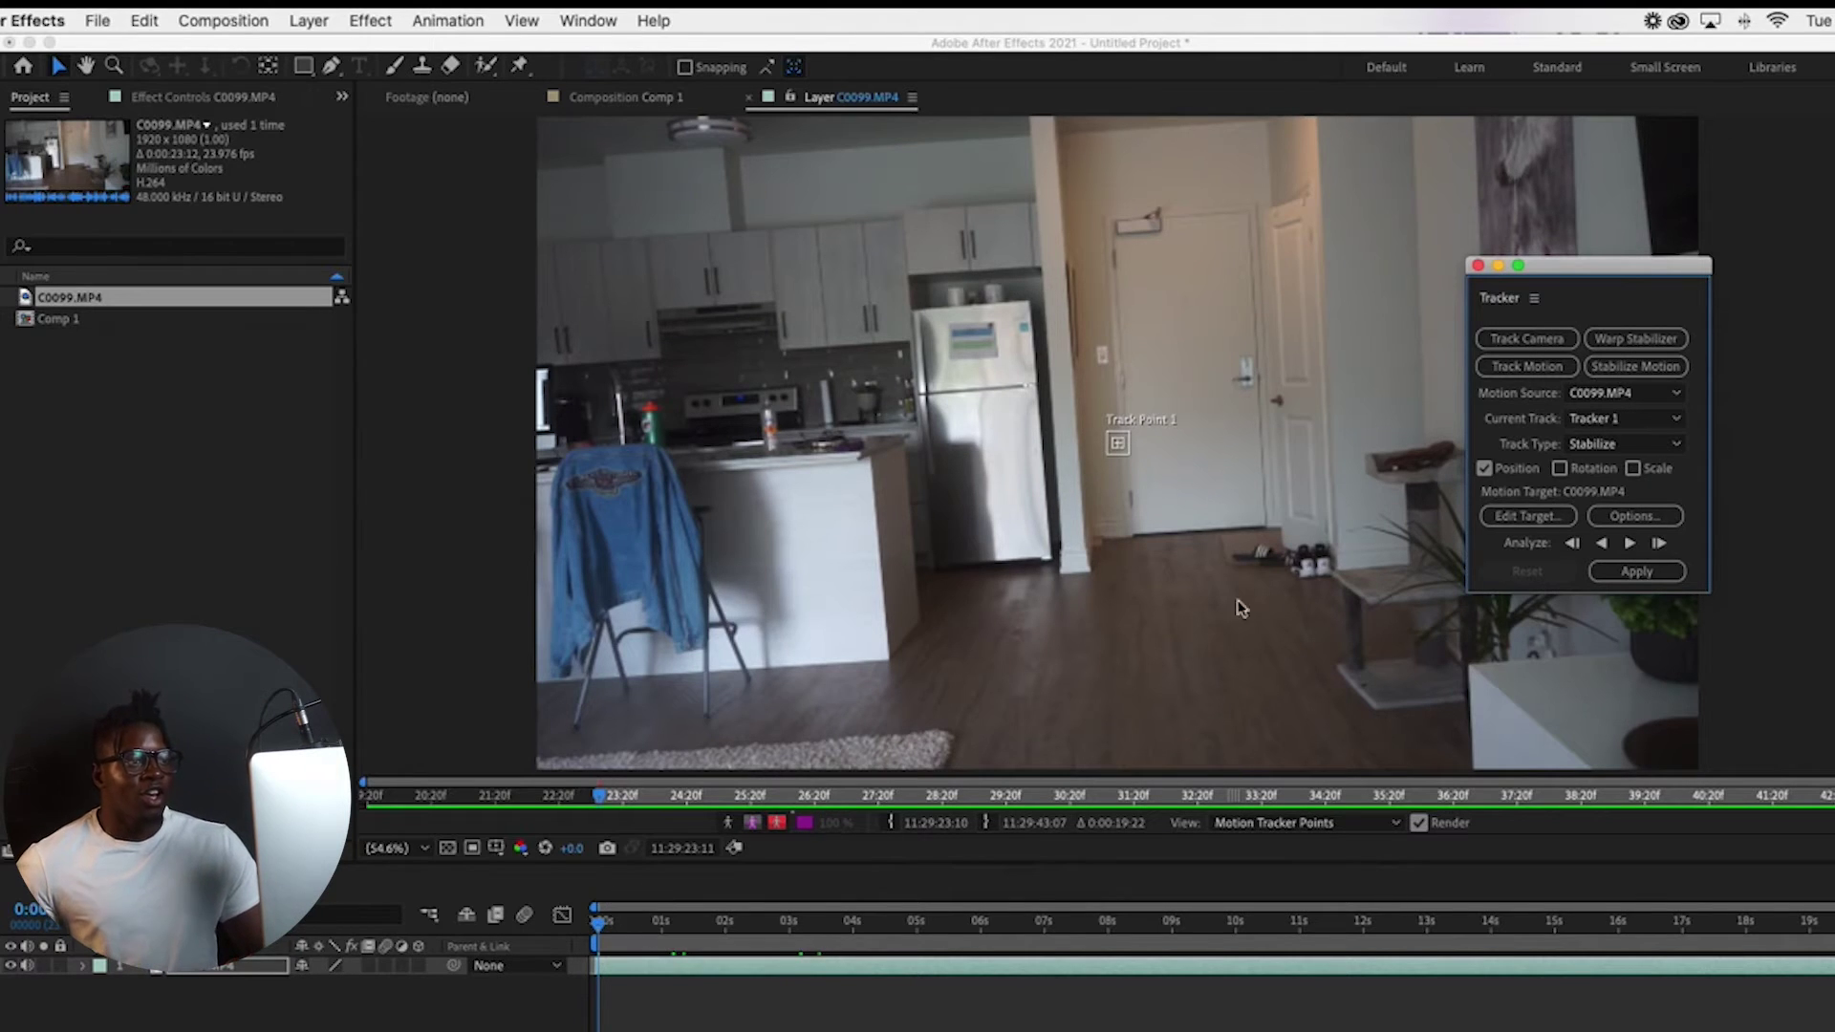
pyautogui.click(600, 933)
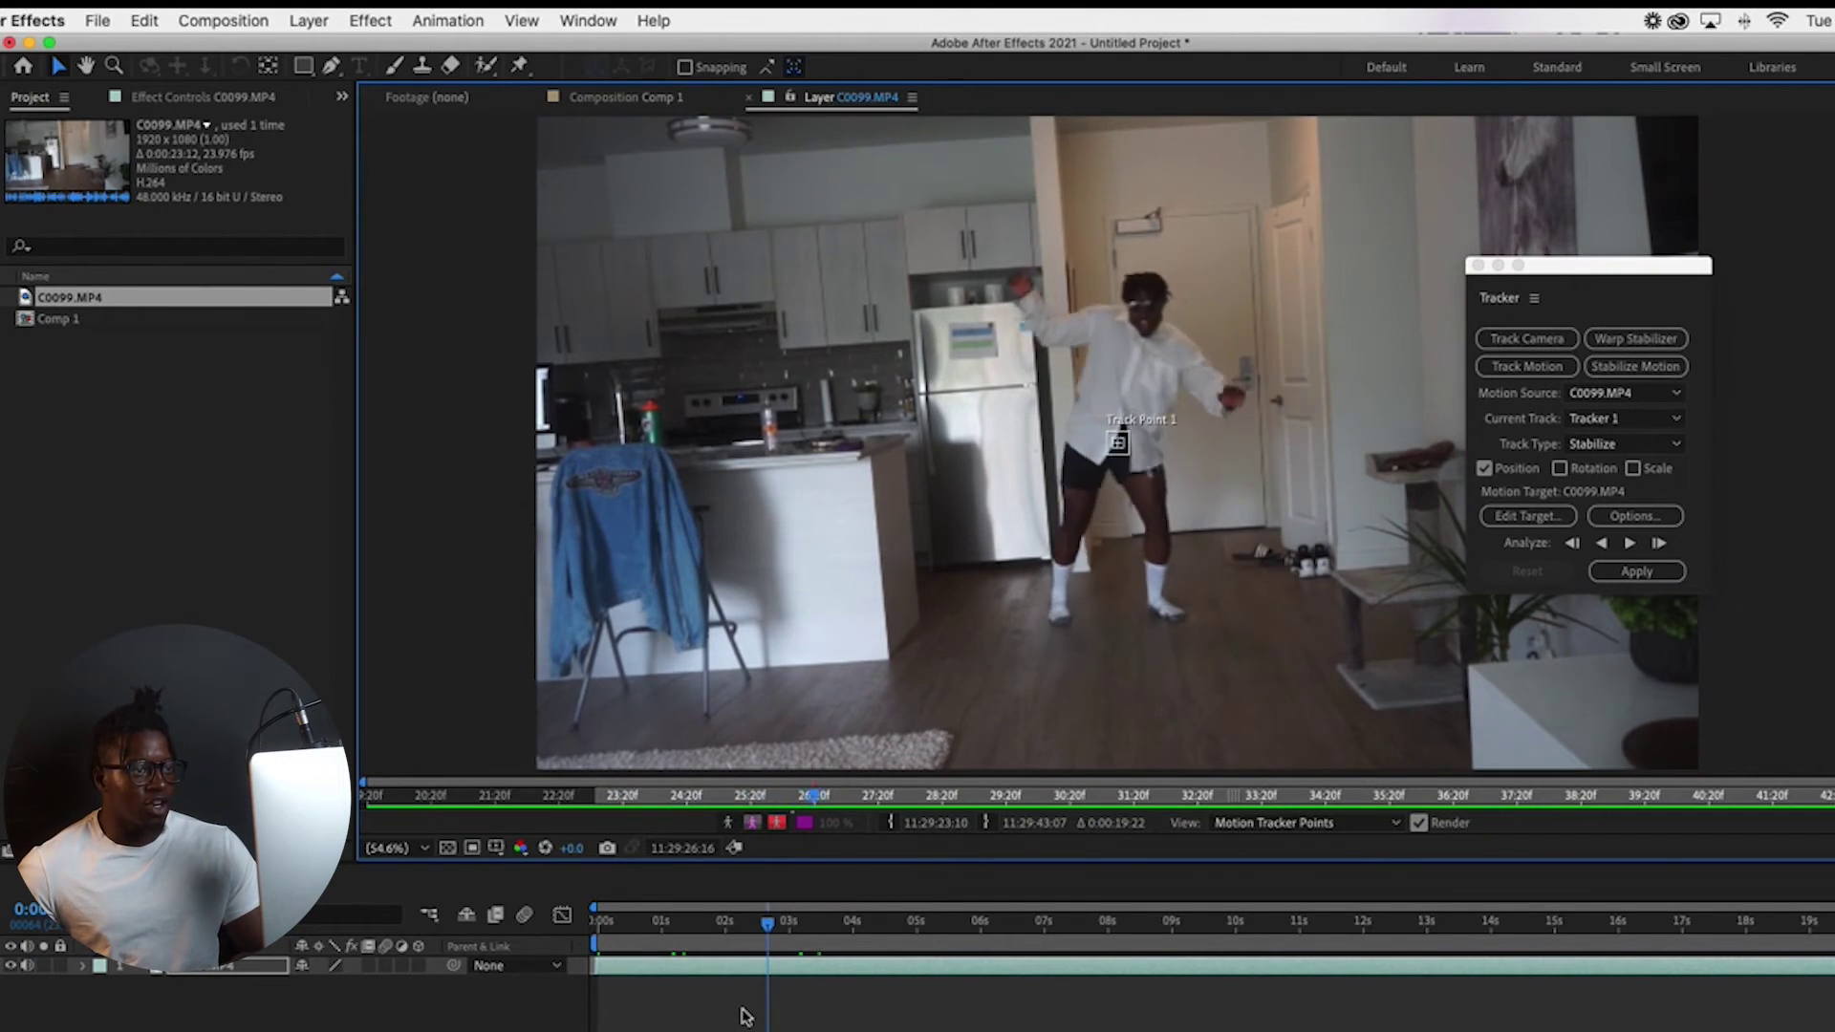
# Move Track Point 1 from the dancer's hips onto his face and widen its feature box over the head
pyautogui.click(1121, 446)
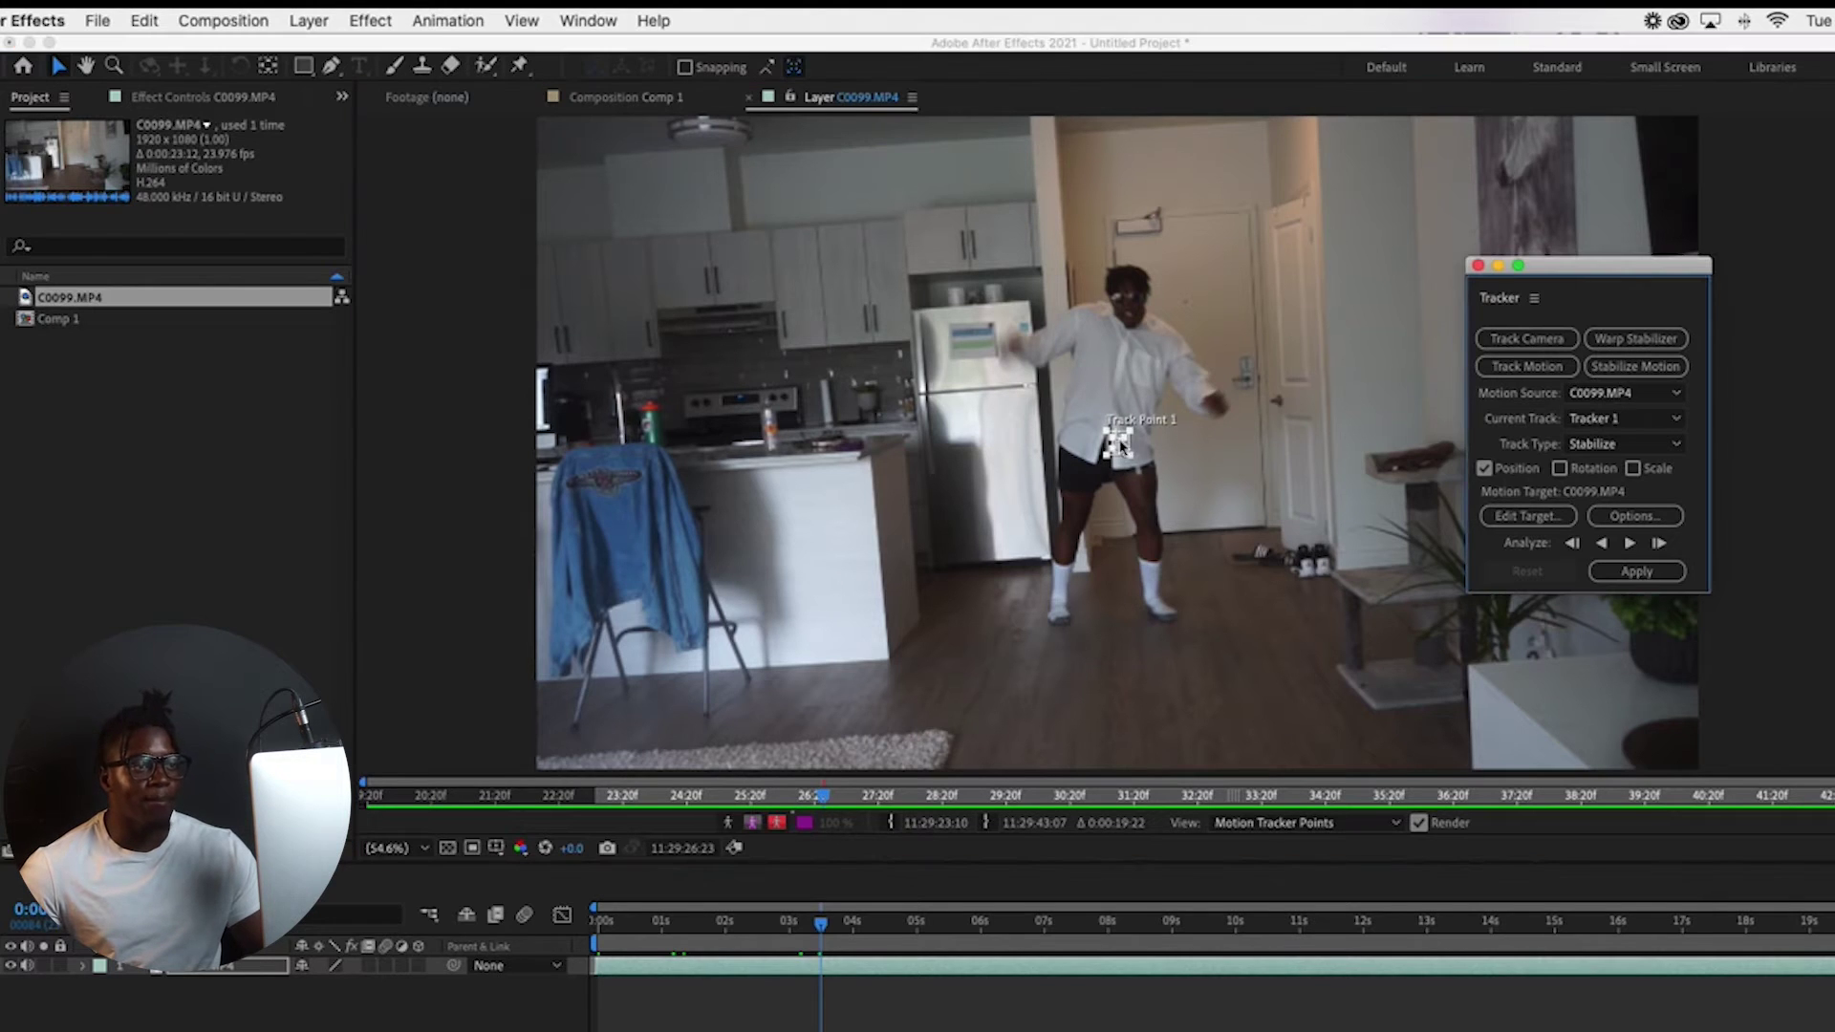
pyautogui.moveTo(1121, 445); pyautogui.dragTo(1127, 309)
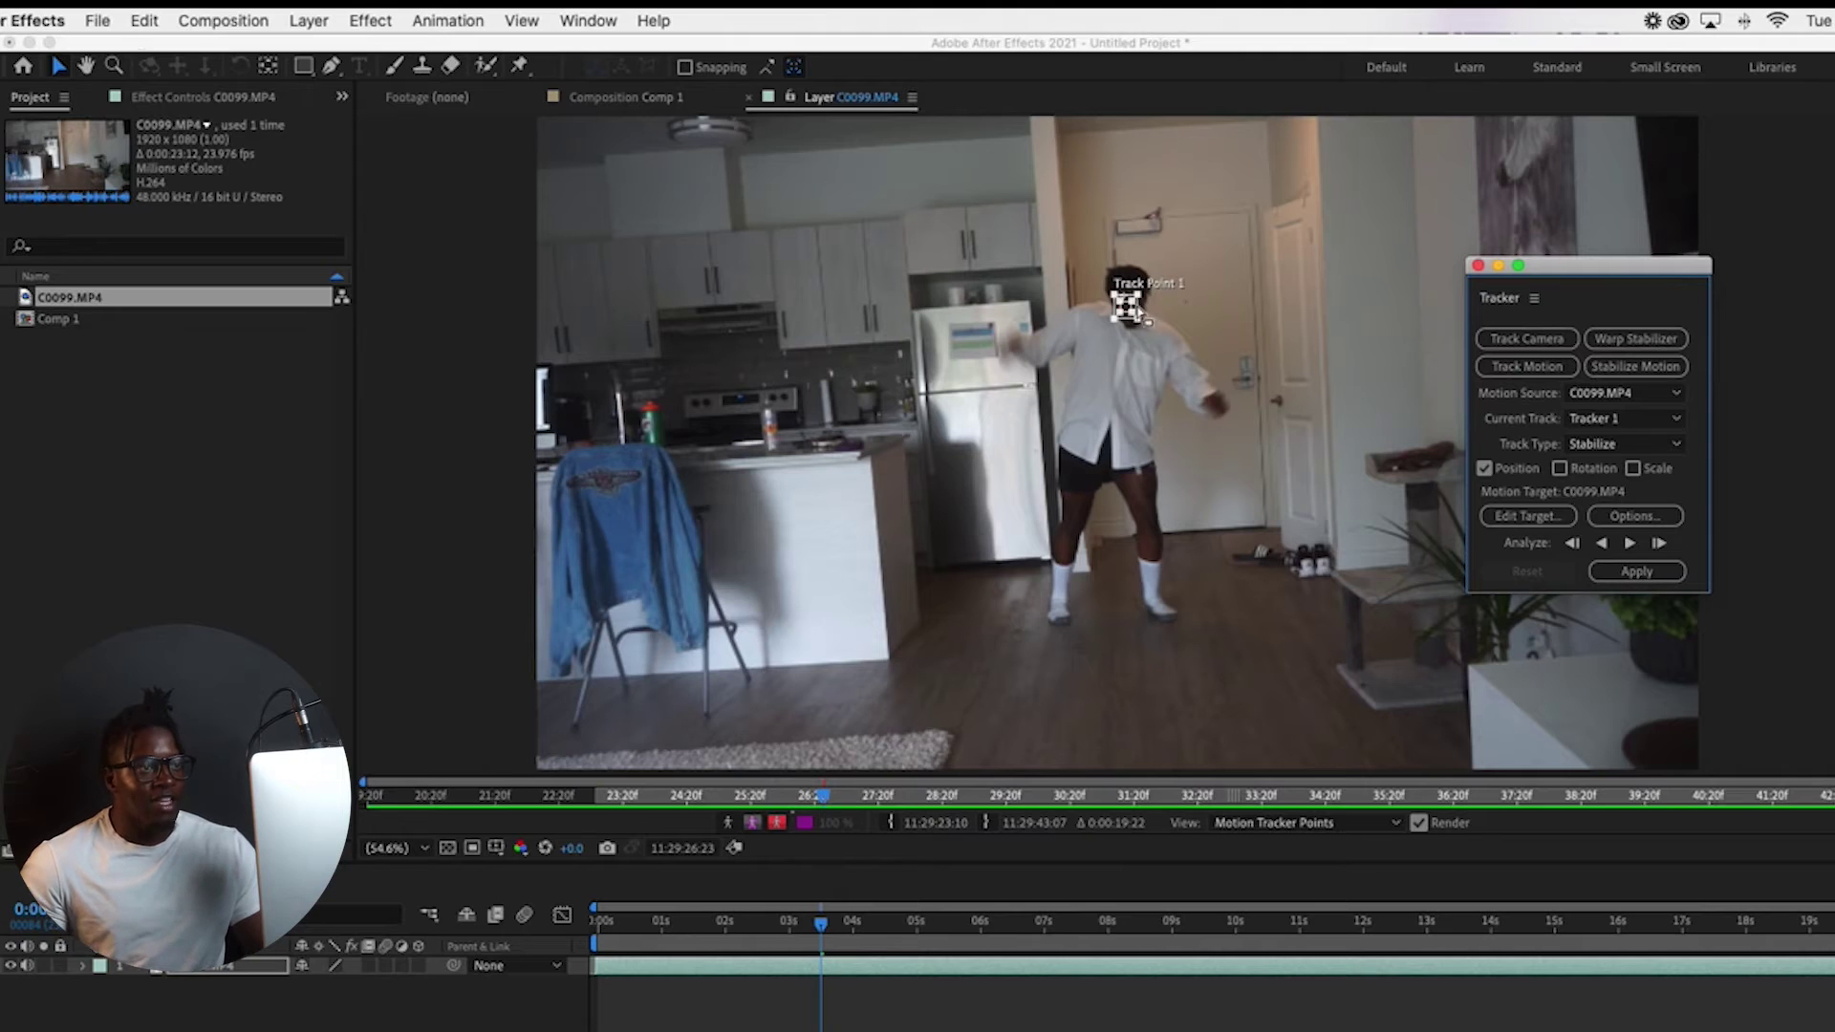
pyautogui.click(1140, 301)
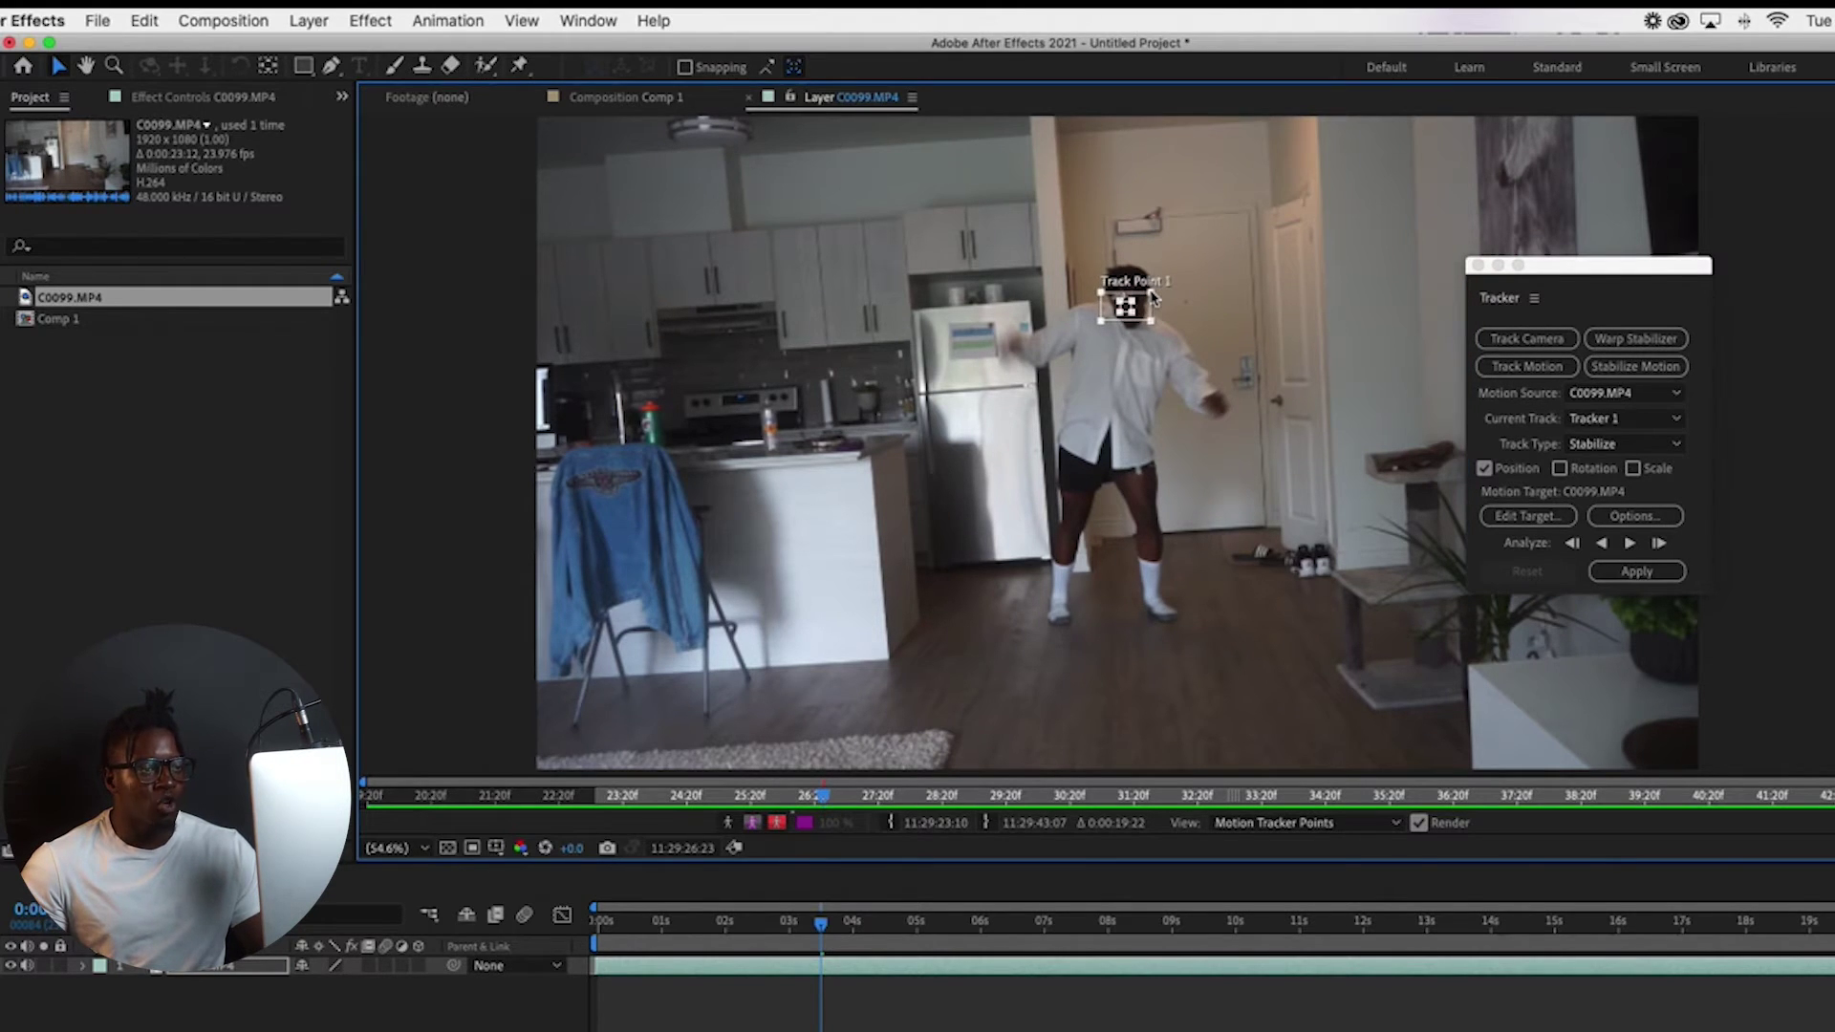
pyautogui.click(1138, 306)
pyautogui.click(1138, 306)
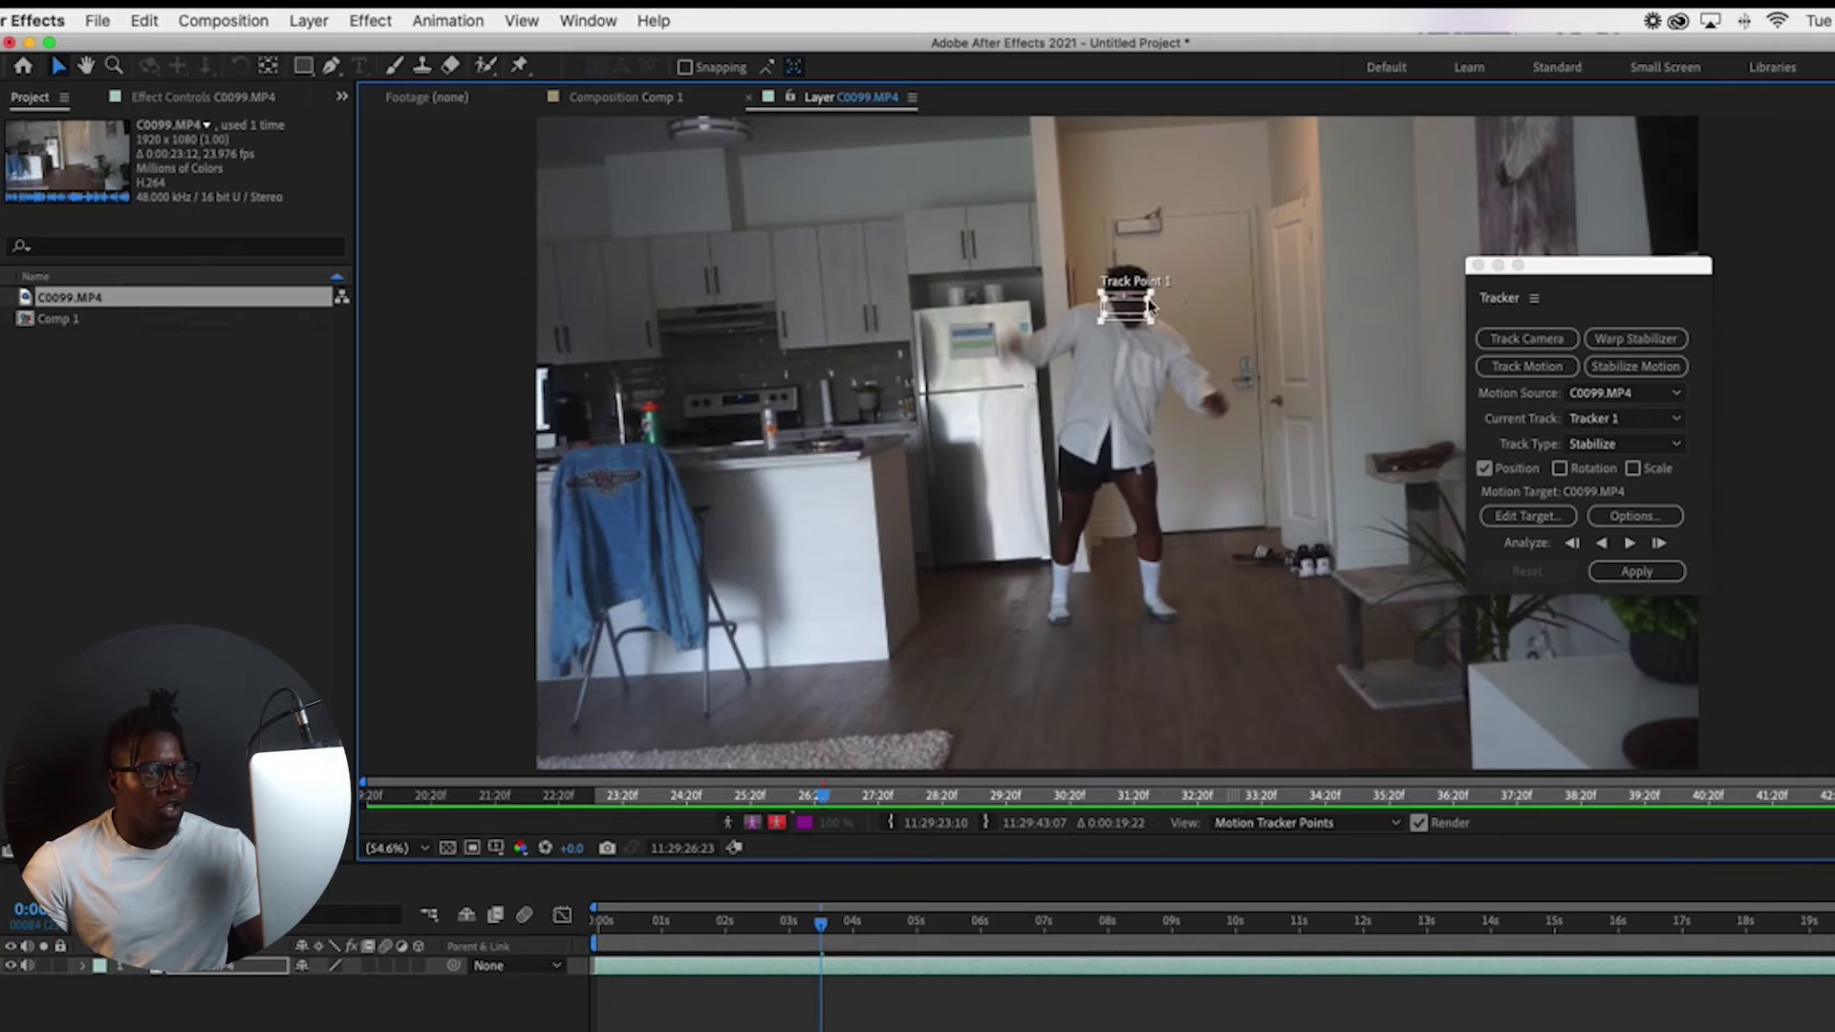
pyautogui.click(1138, 305)
pyautogui.moveTo(1138, 306); pyautogui.dragTo(1142, 305)
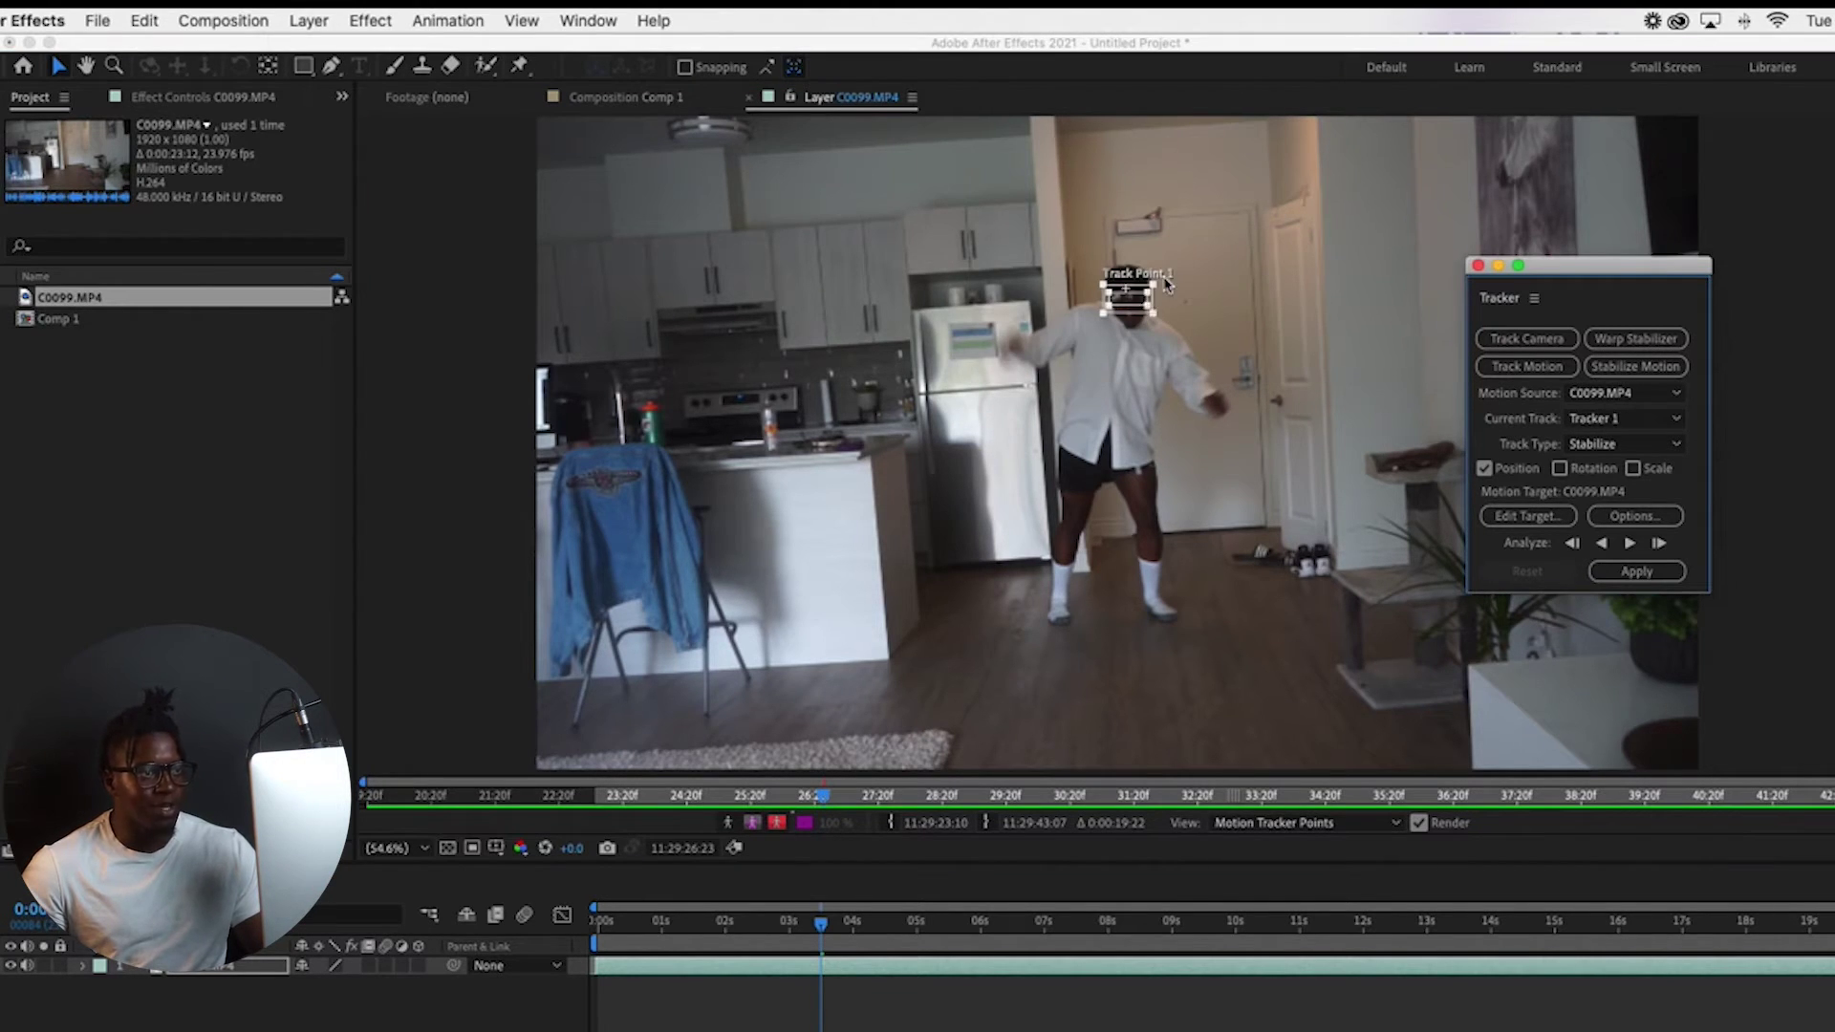
pyautogui.moveTo(1156, 288); pyautogui.dragTo(1162, 291)
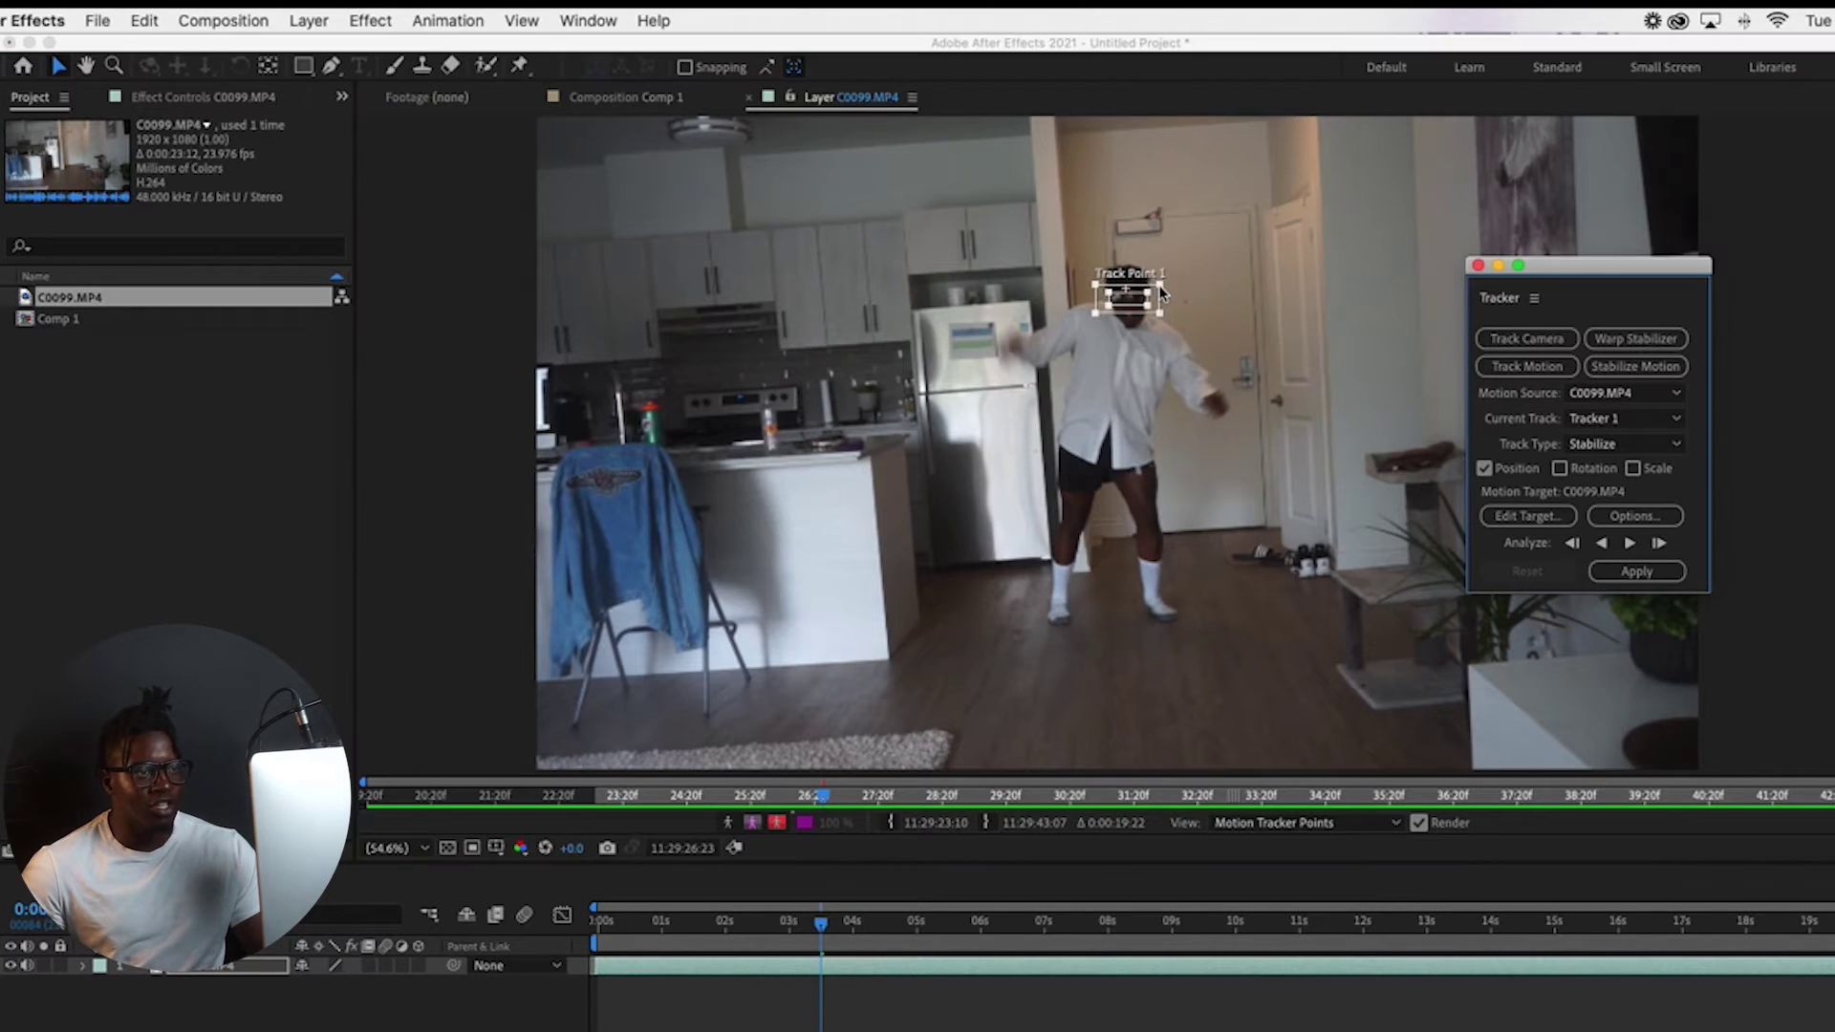
# Analyze the head track forward and backward, re-centre Track Point 1 on the face, then advance one frame
pyautogui.click(1630, 544)
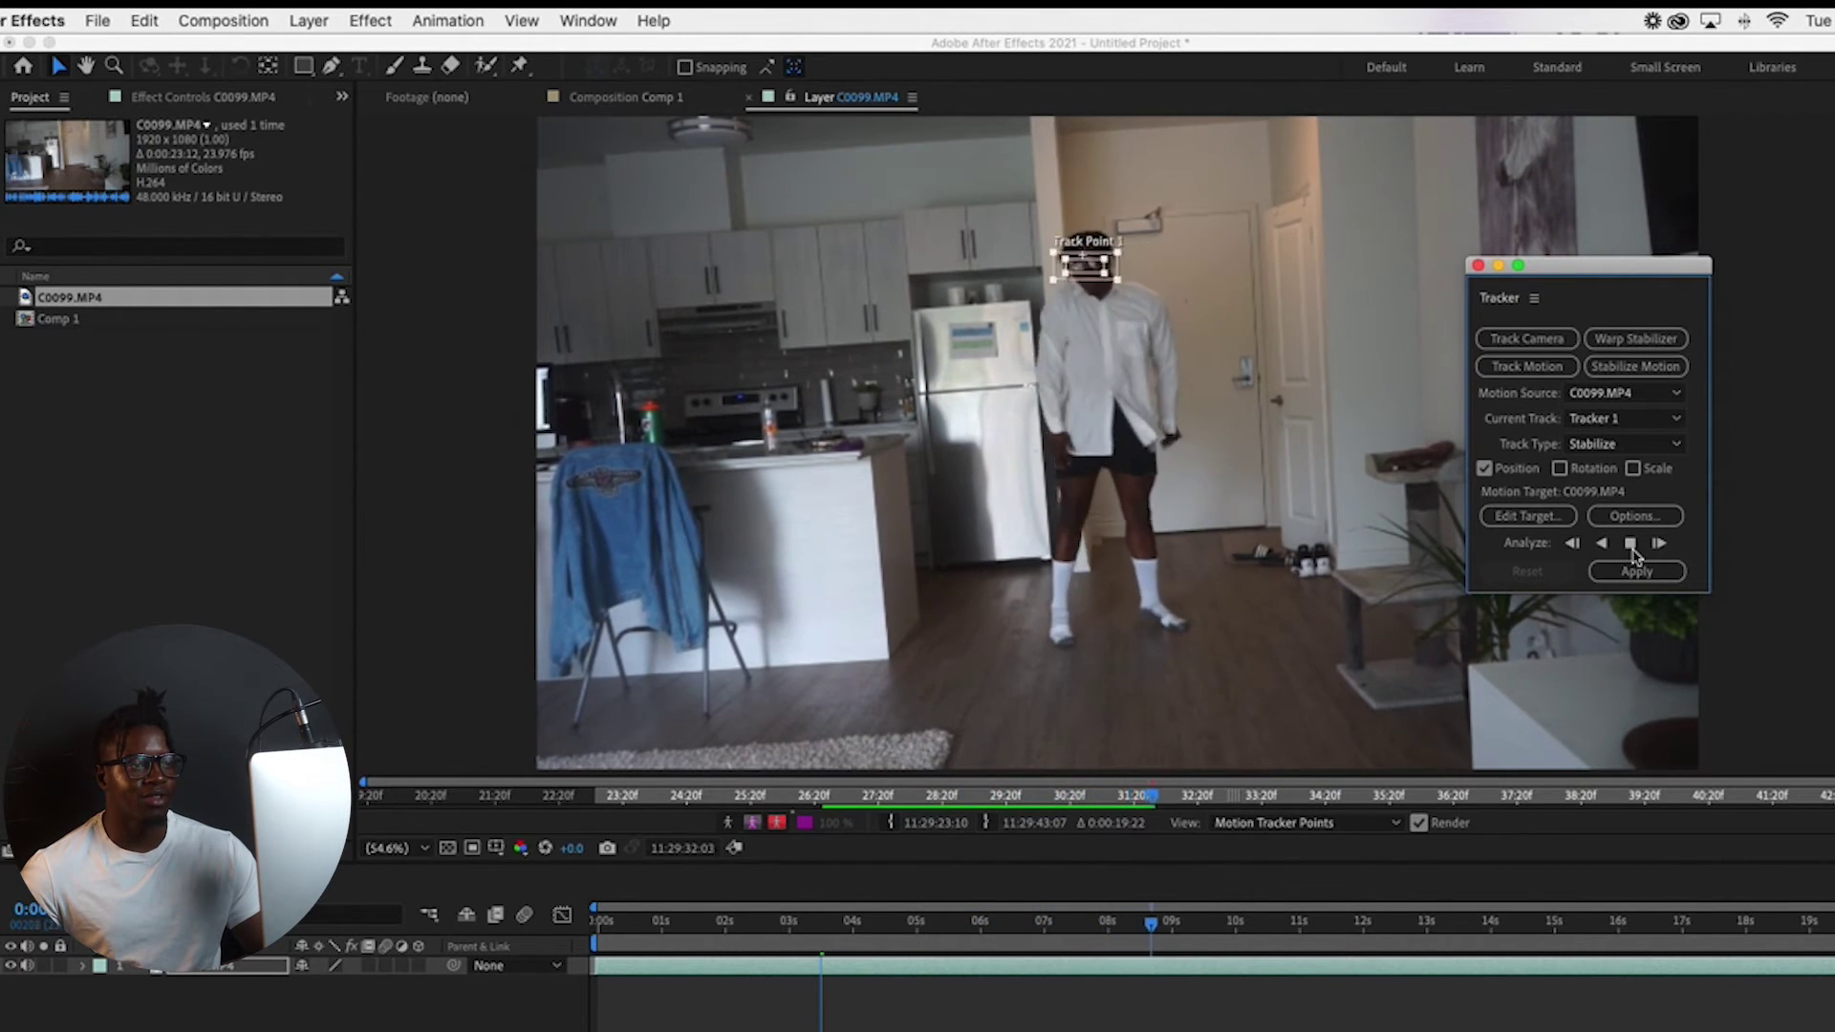
pyautogui.click(1631, 548)
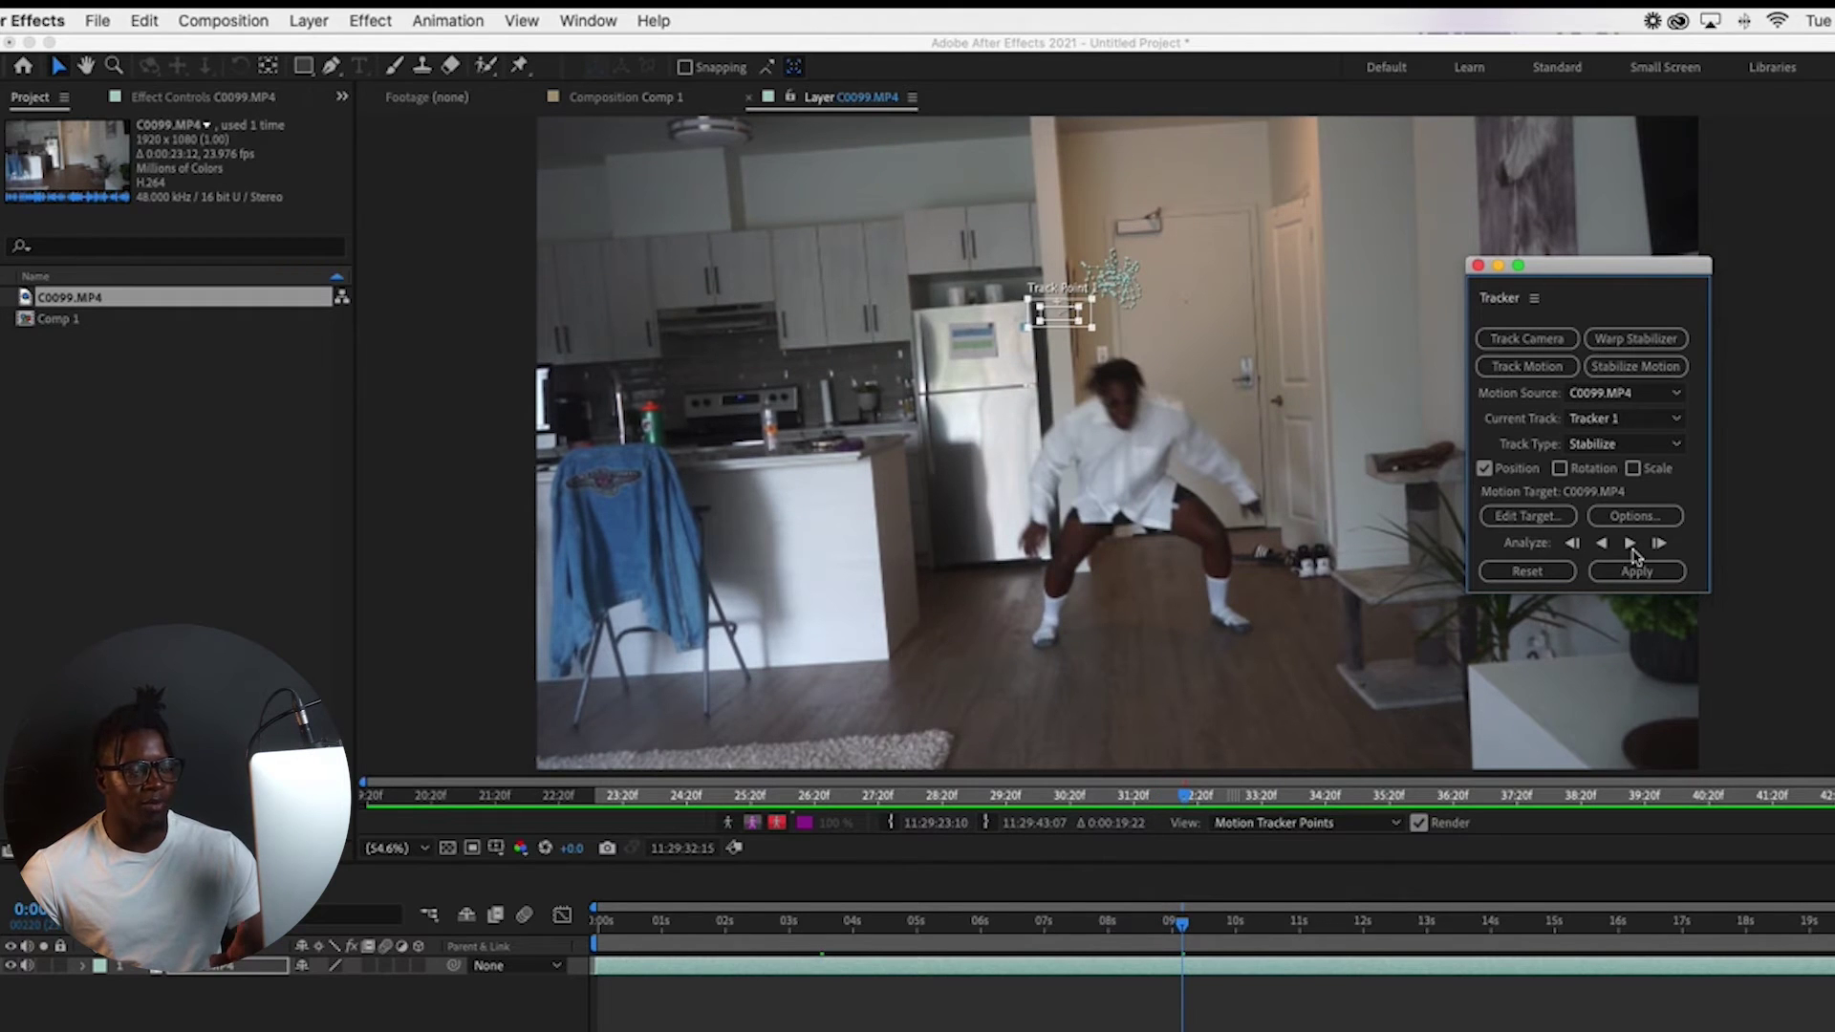
pyautogui.click(1601, 544)
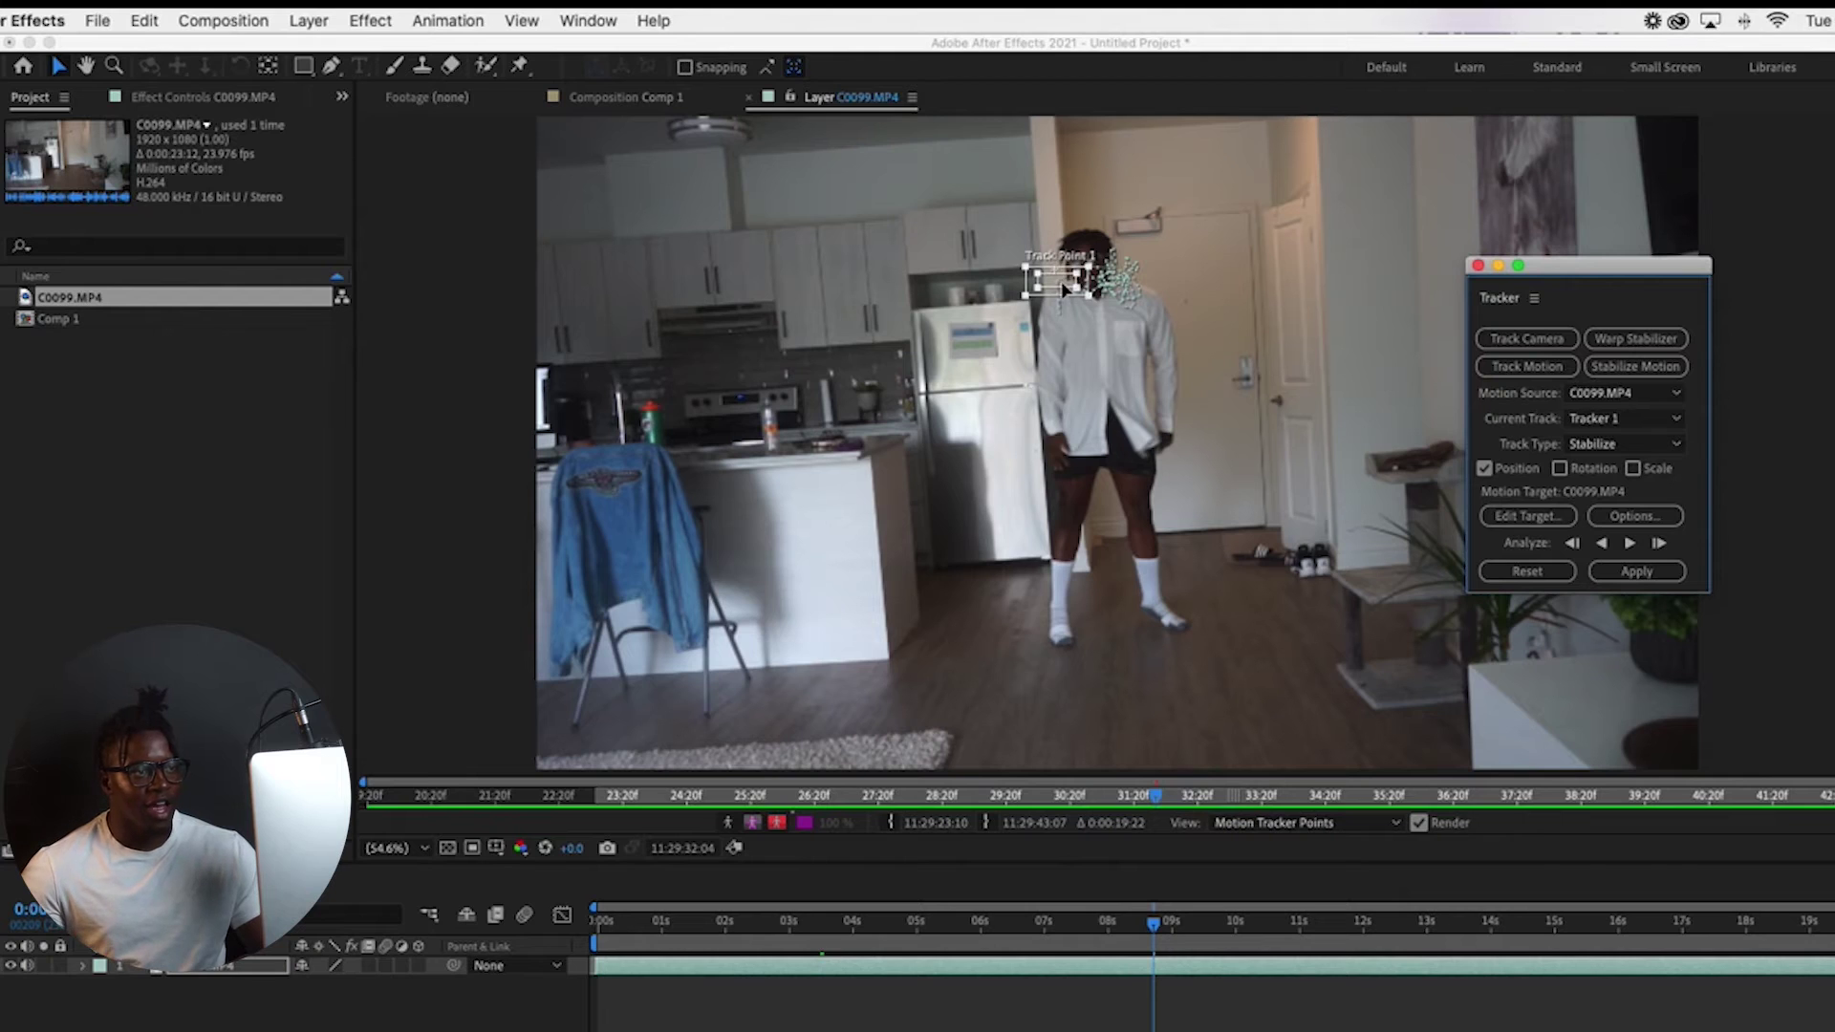
pyautogui.moveTo(1086, 292); pyautogui.dragTo(1104, 267)
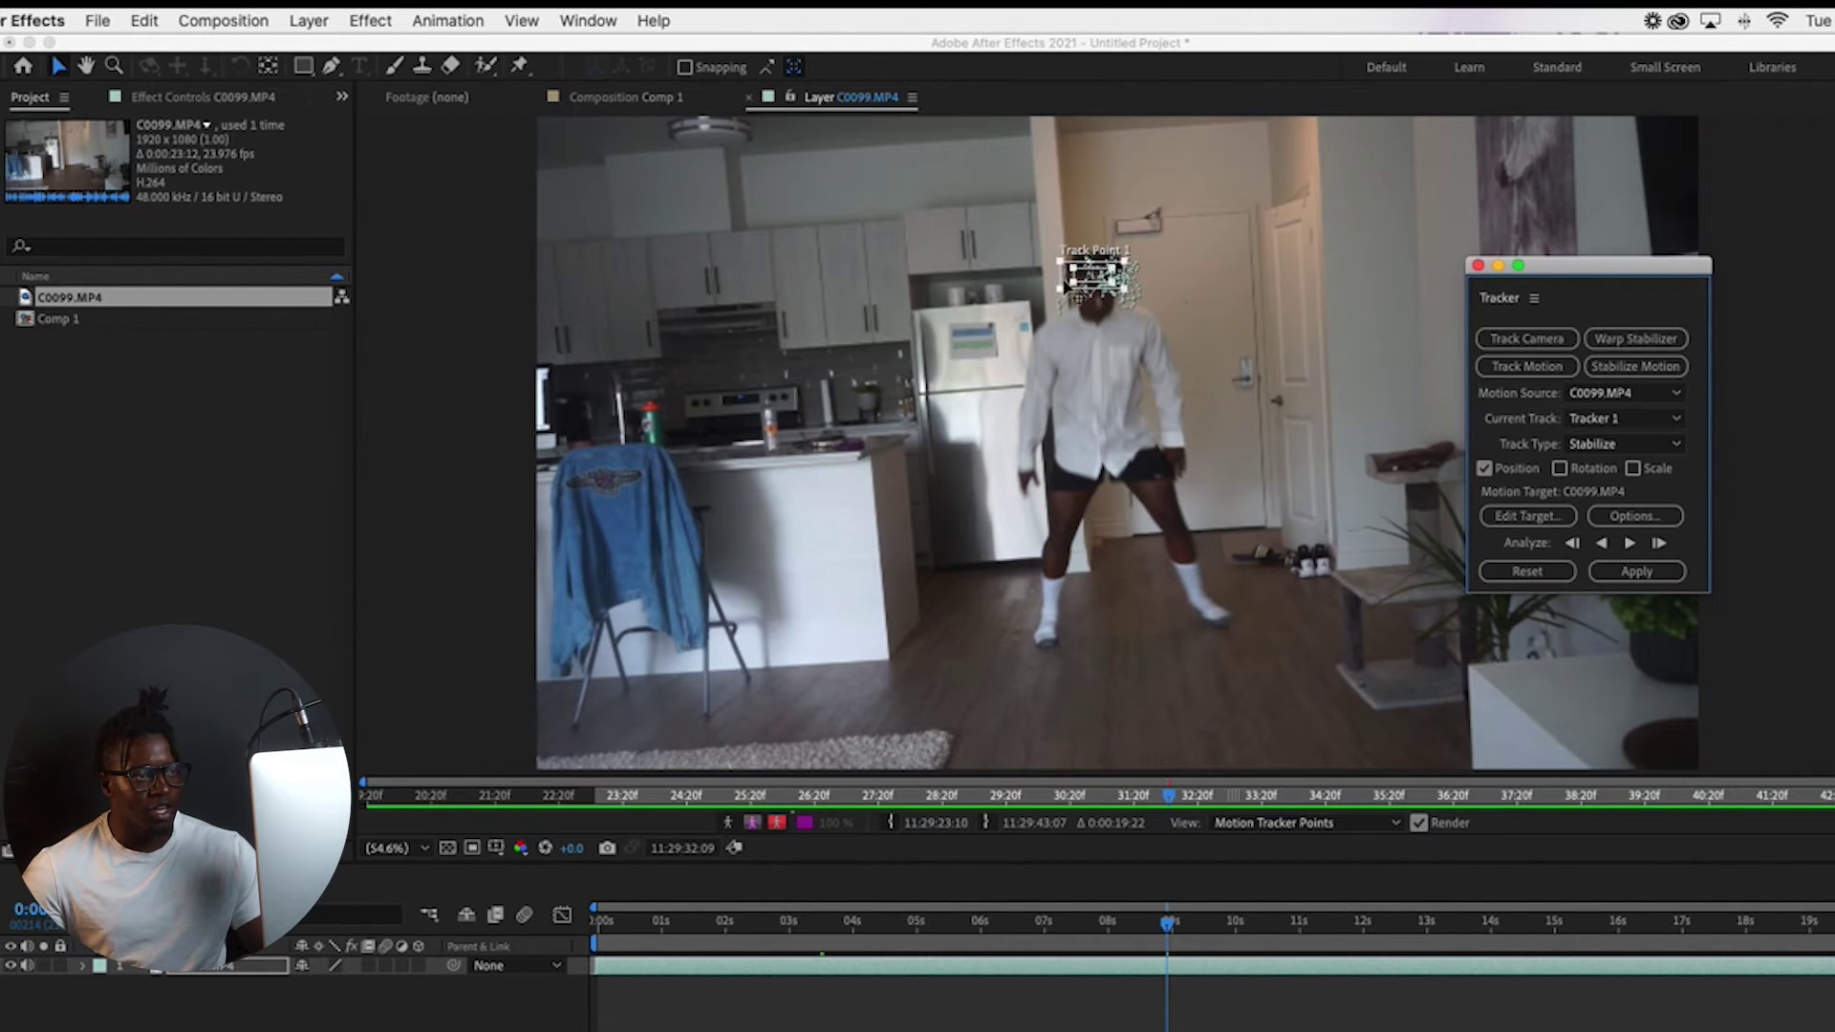
pyautogui.moveTo(1065, 284); pyautogui.dragTo(1075, 295)
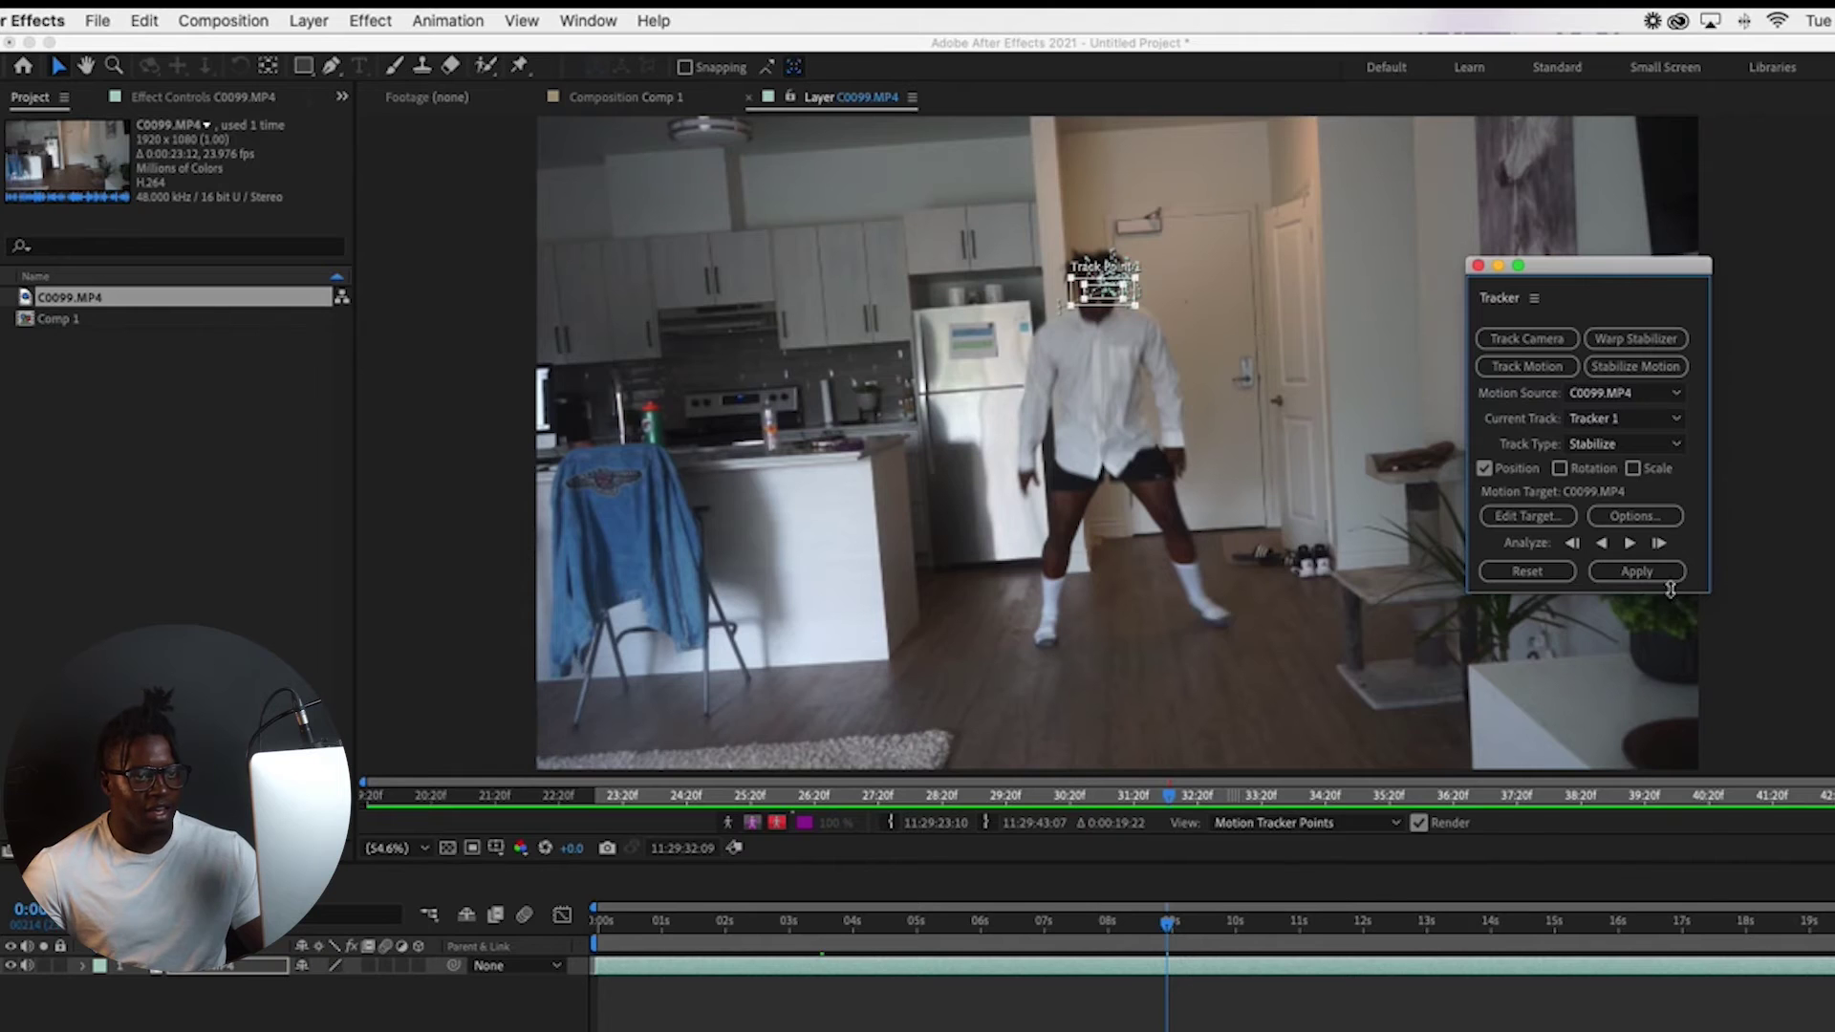
pyautogui.click(1660, 545)
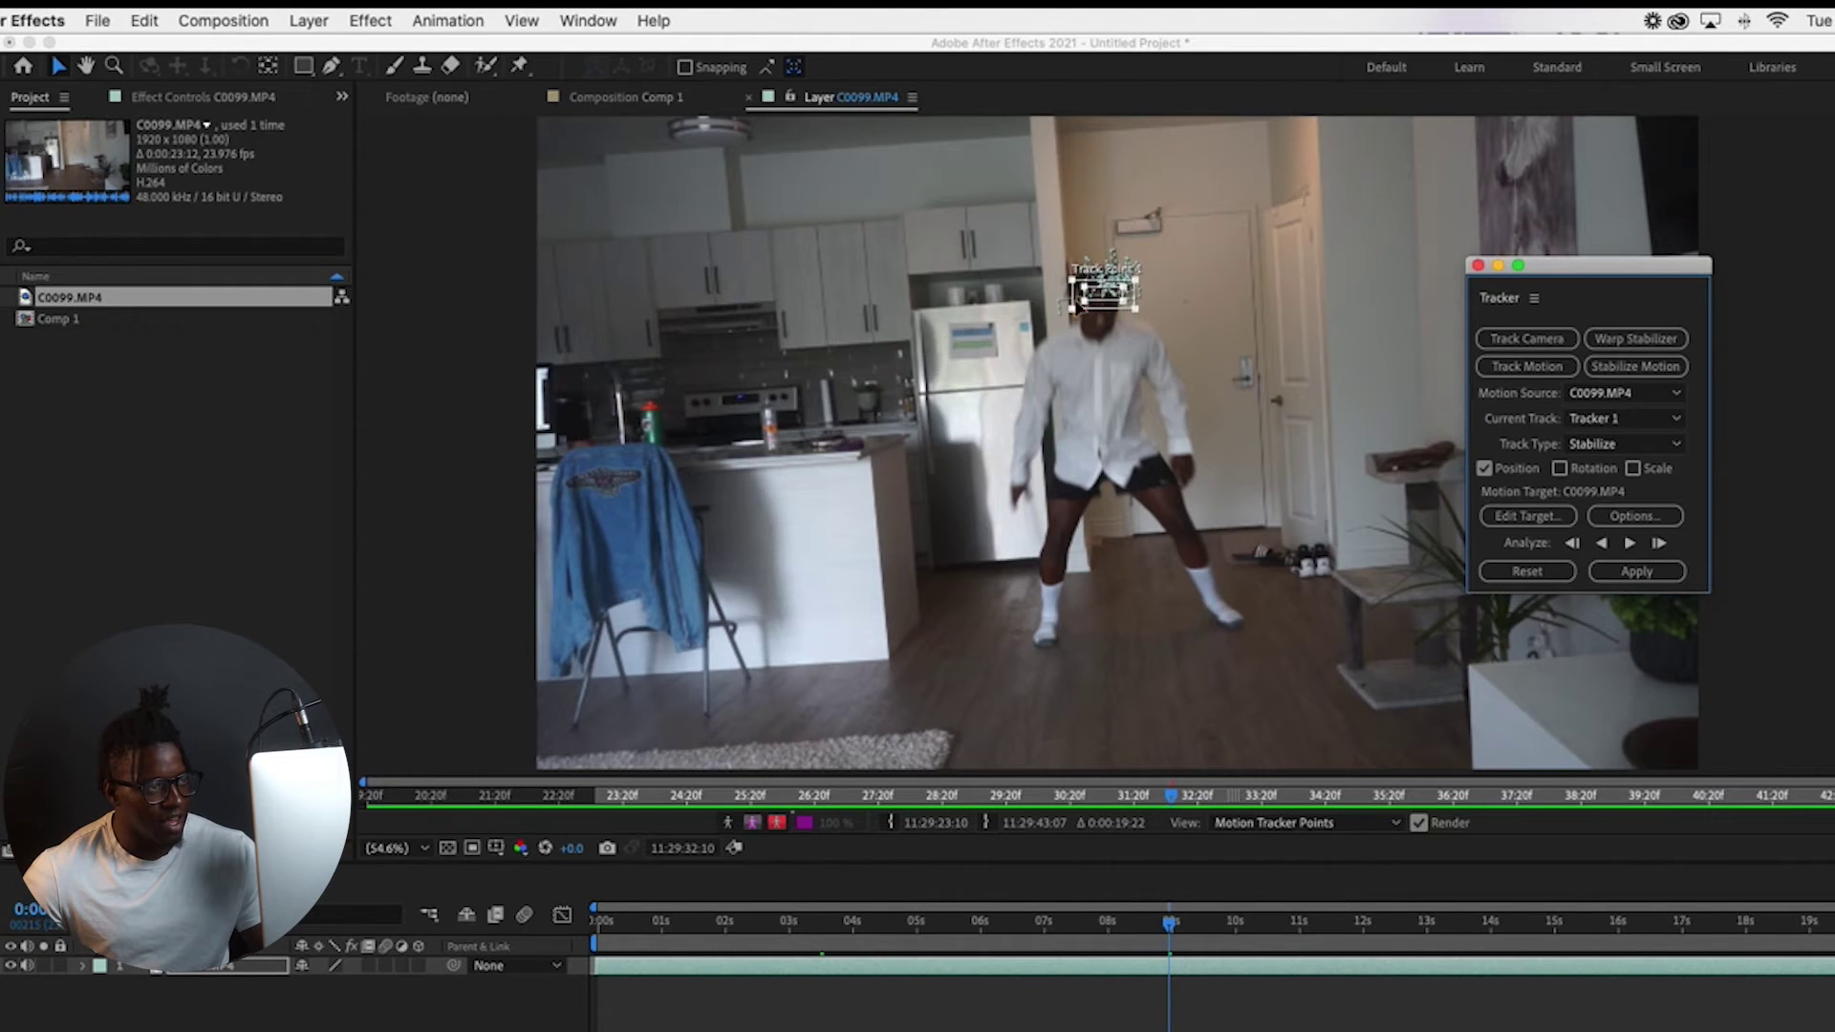
# Advance the head track frame by frame, re-centring Track Point 1 on the face after each frame
pyautogui.moveTo(1109, 310); pyautogui.dragTo(1109, 319)
pyautogui.click(1659, 543)
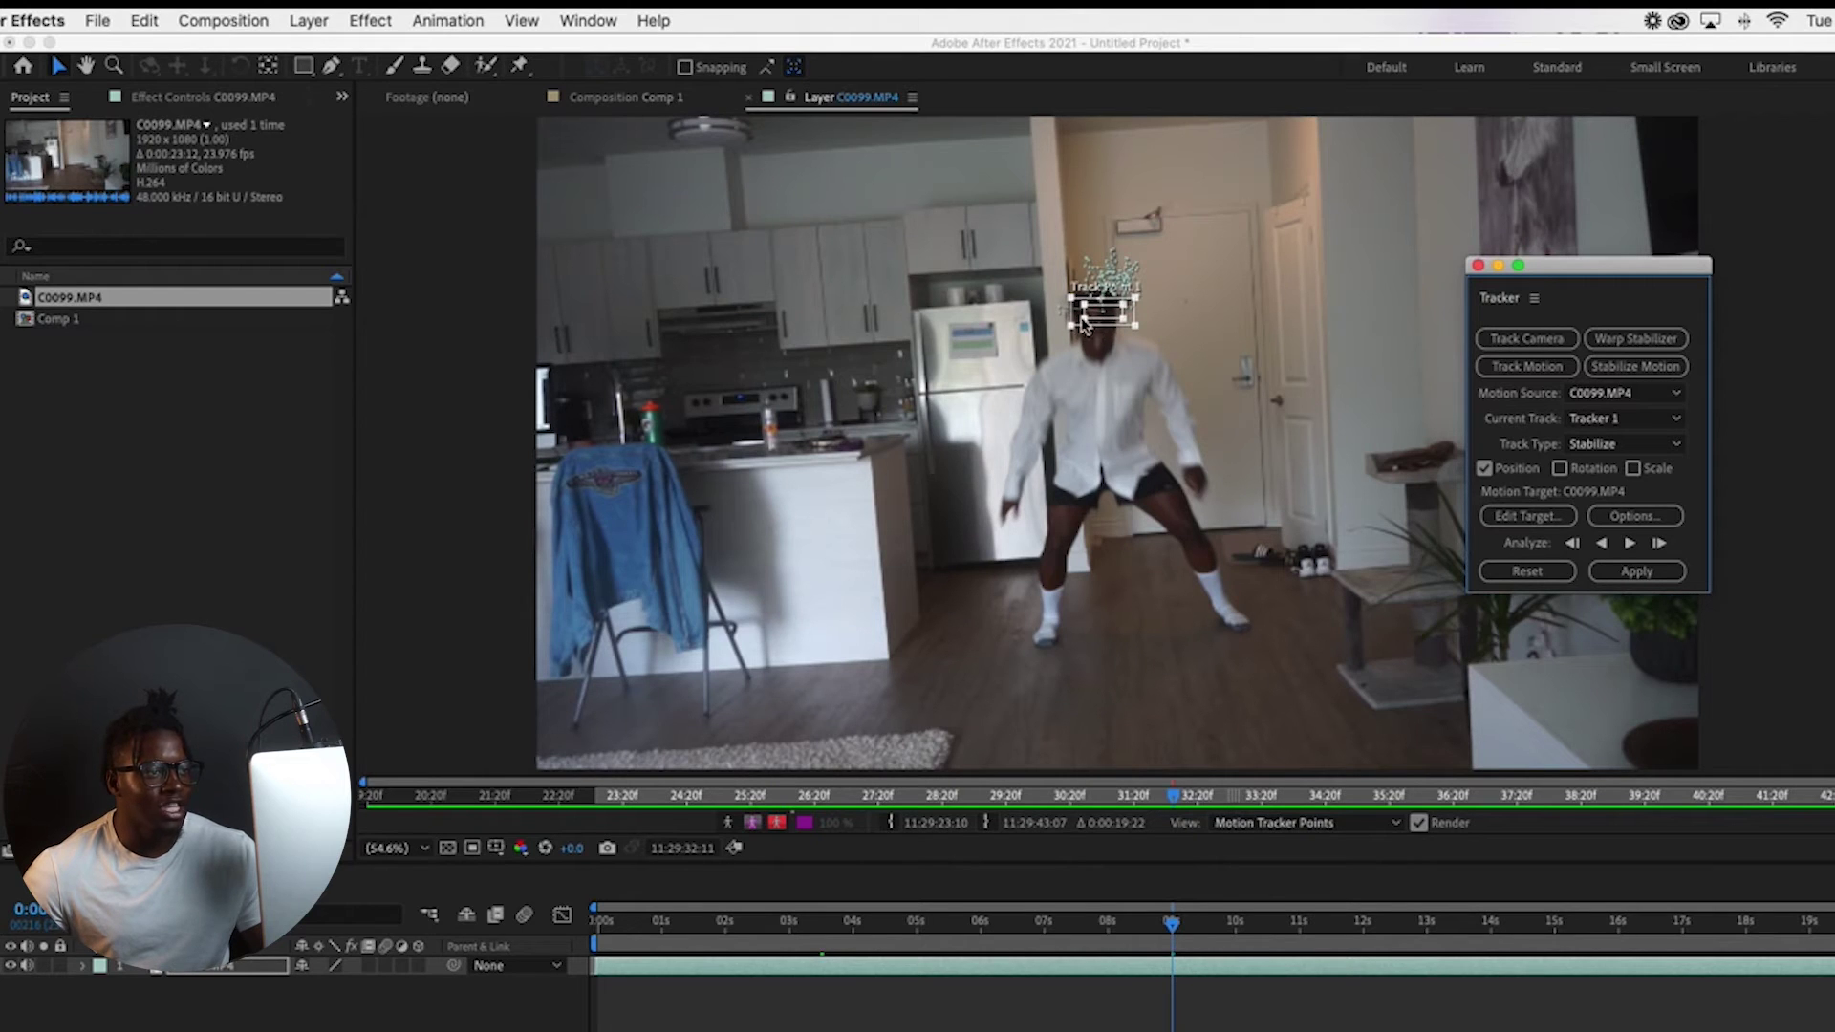
pyautogui.moveTo(1077, 329); pyautogui.dragTo(1067, 335)
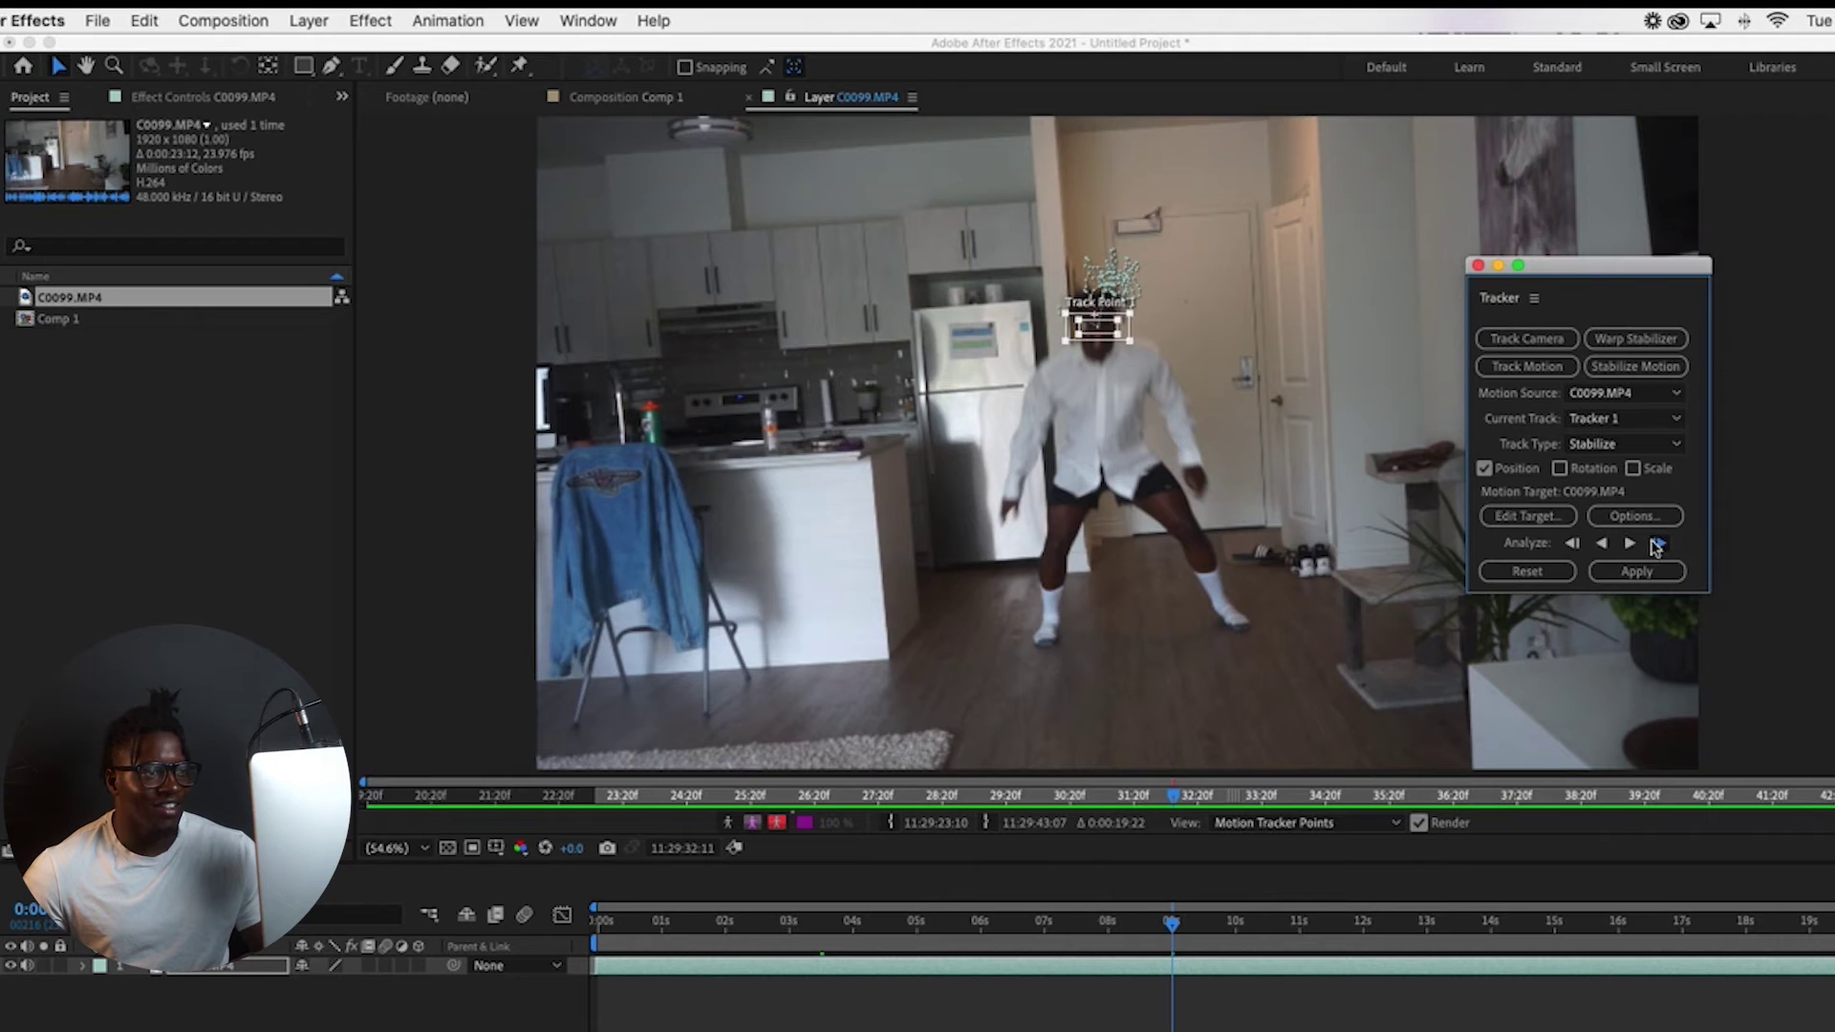
pyautogui.click(1656, 544)
pyautogui.moveTo(1089, 322); pyautogui.dragTo(1088, 349)
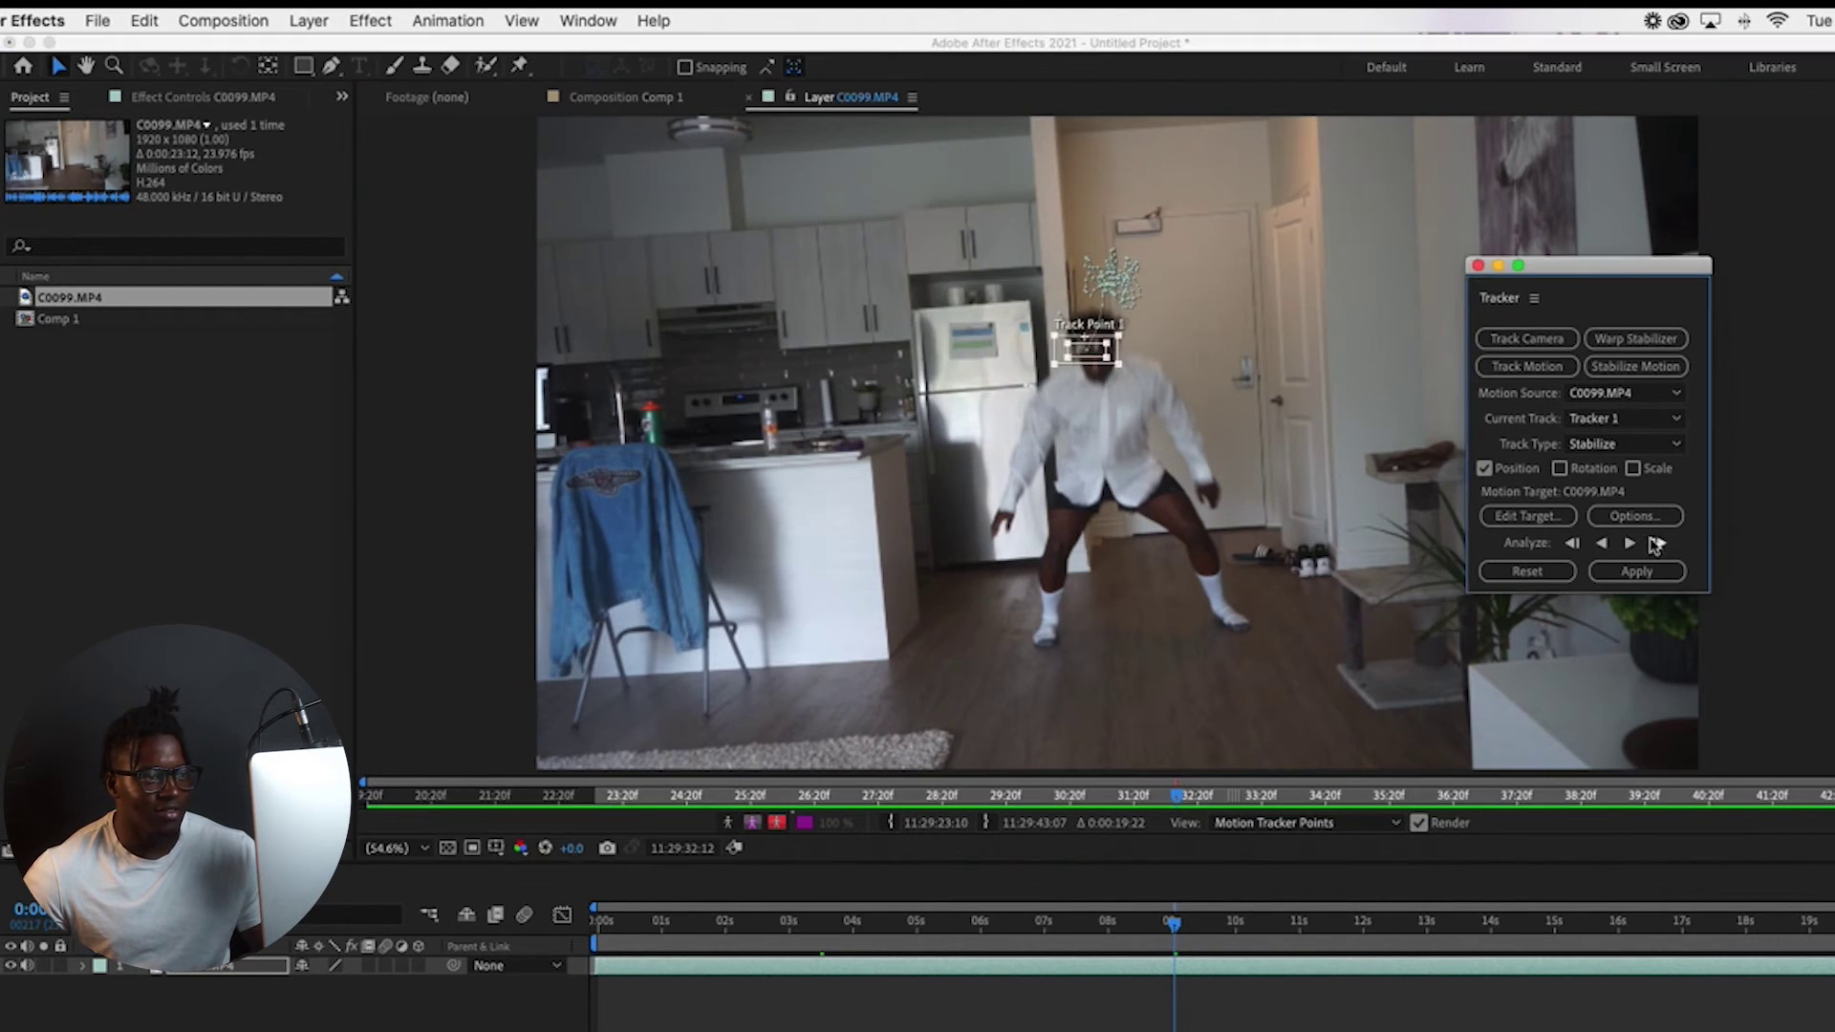
pyautogui.click(1656, 544)
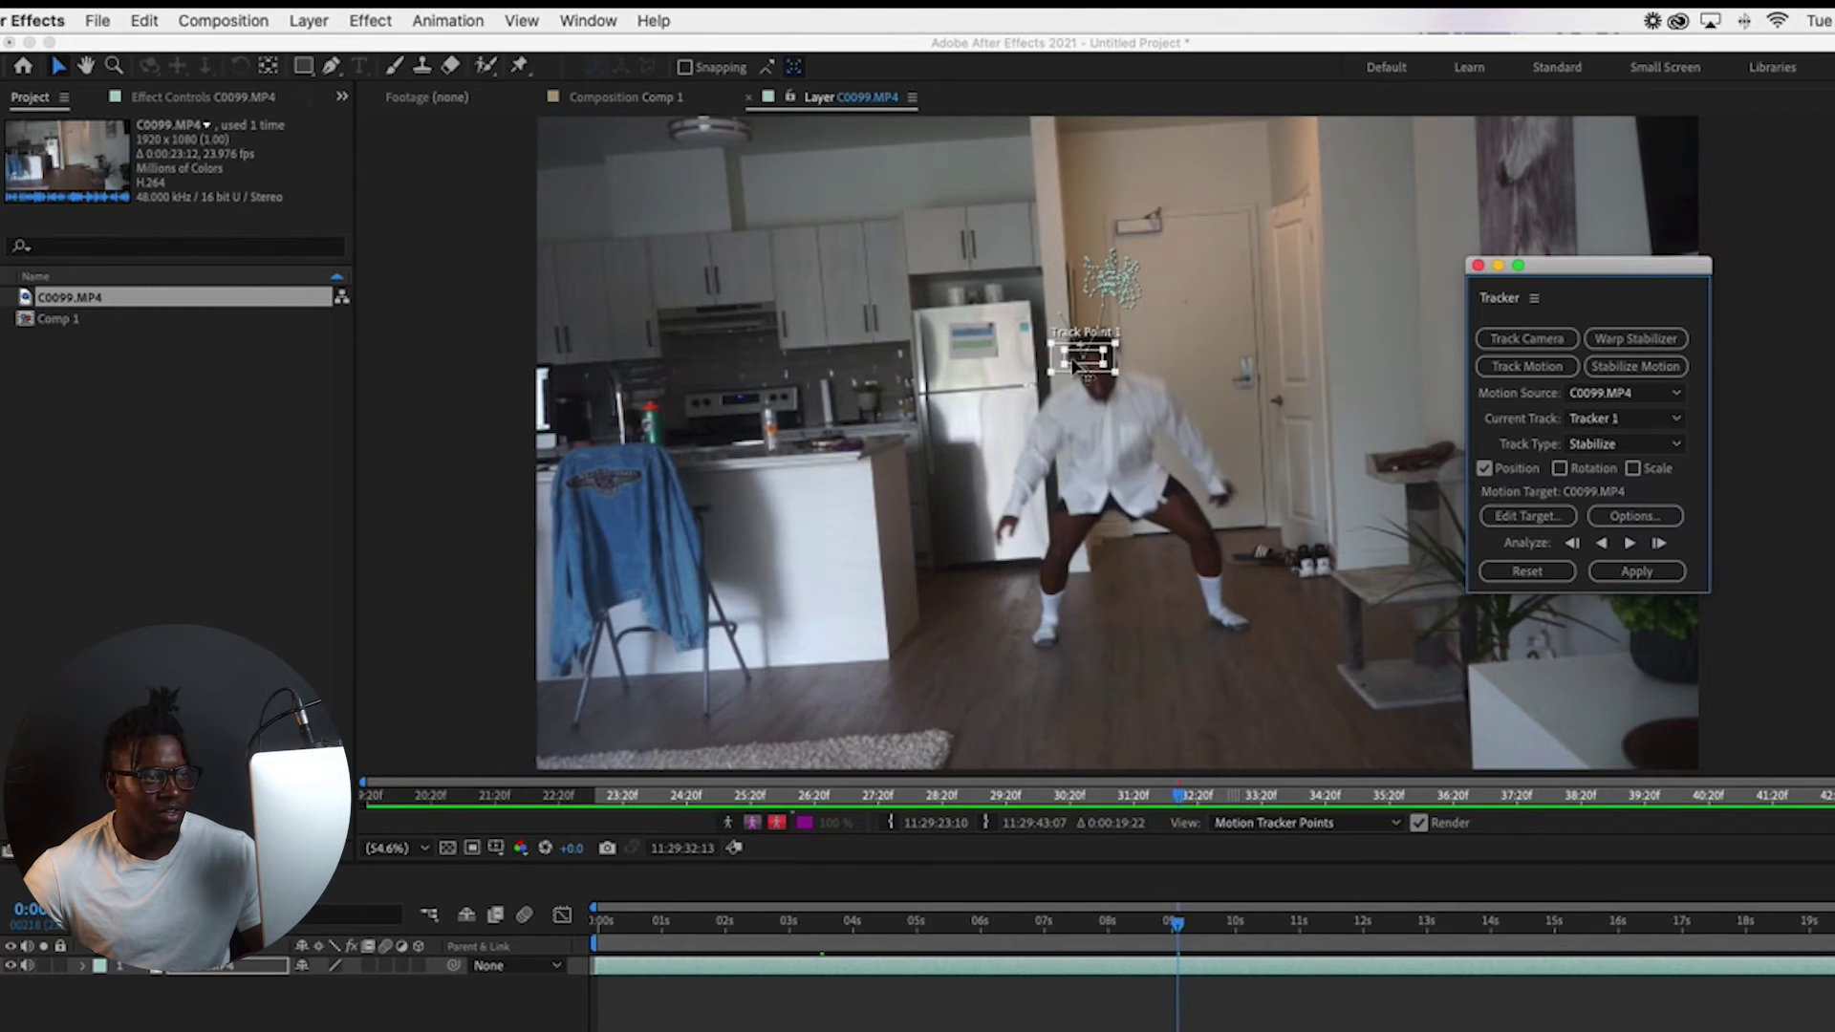
pyautogui.moveTo(1085, 369); pyautogui.dragTo(1101, 381)
pyautogui.click(1659, 543)
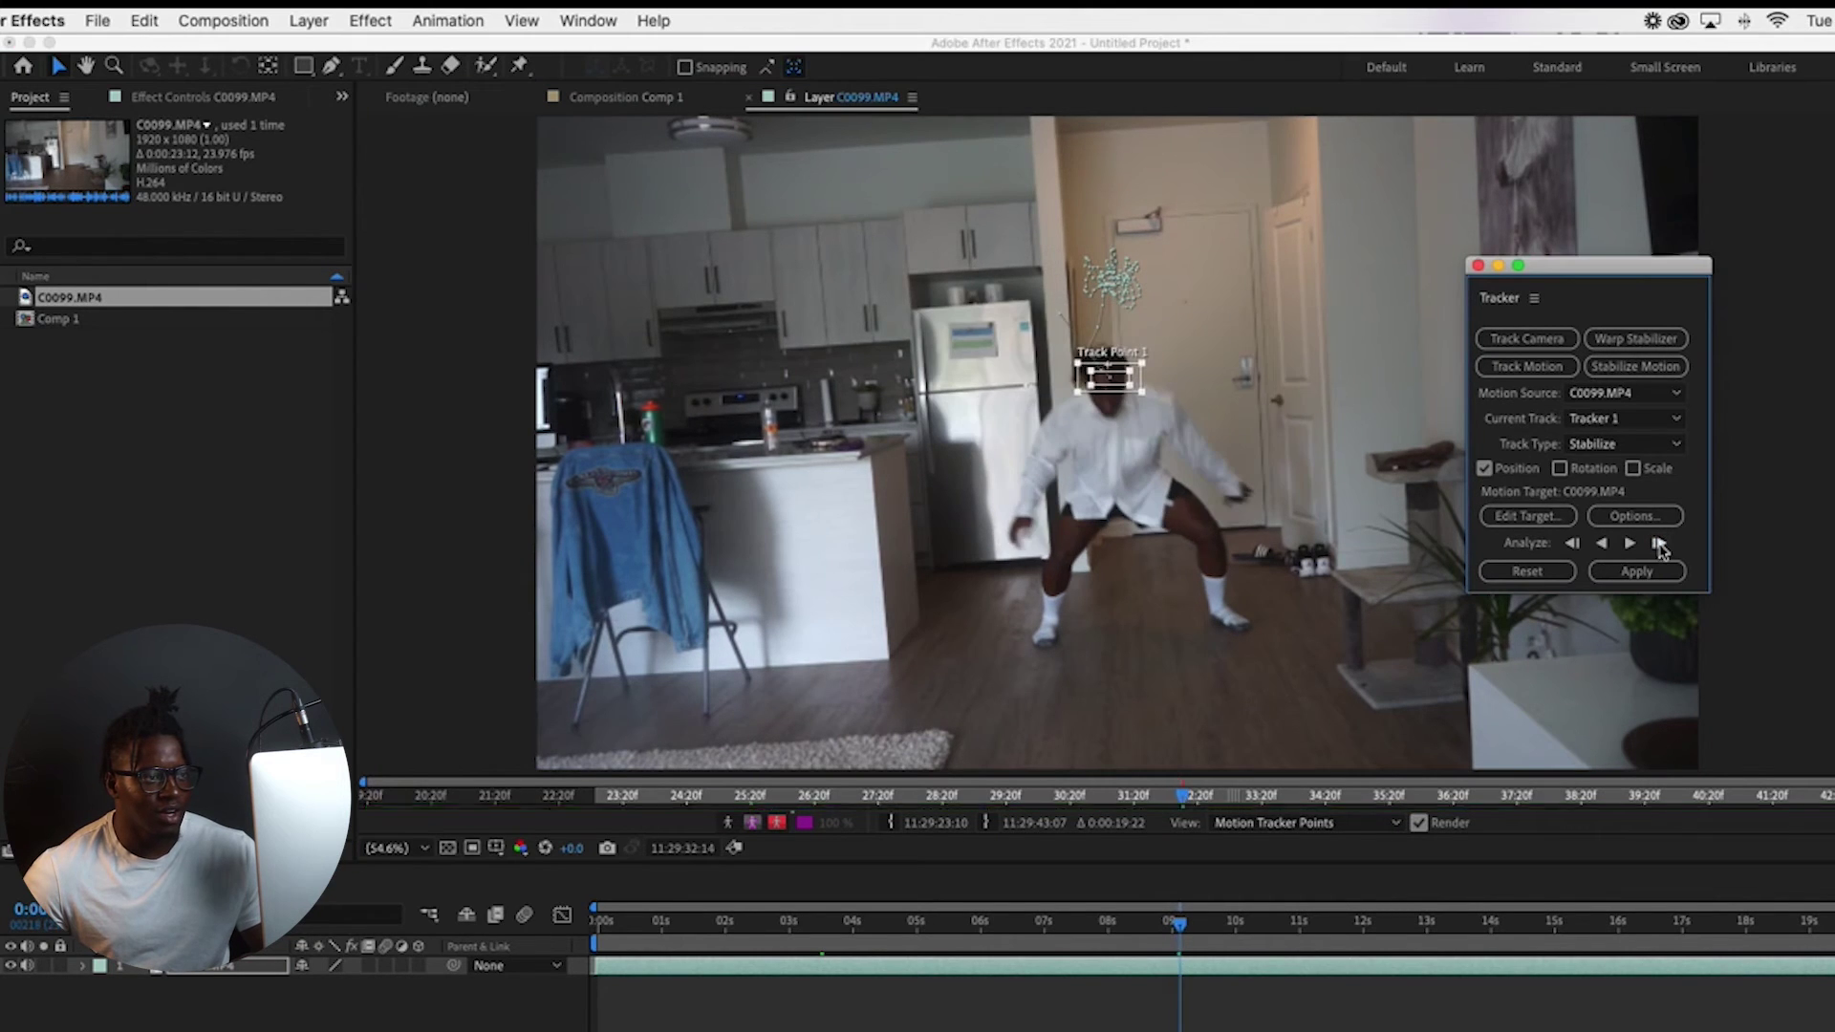
pyautogui.moveTo(1104, 392); pyautogui.dragTo(1105, 407)
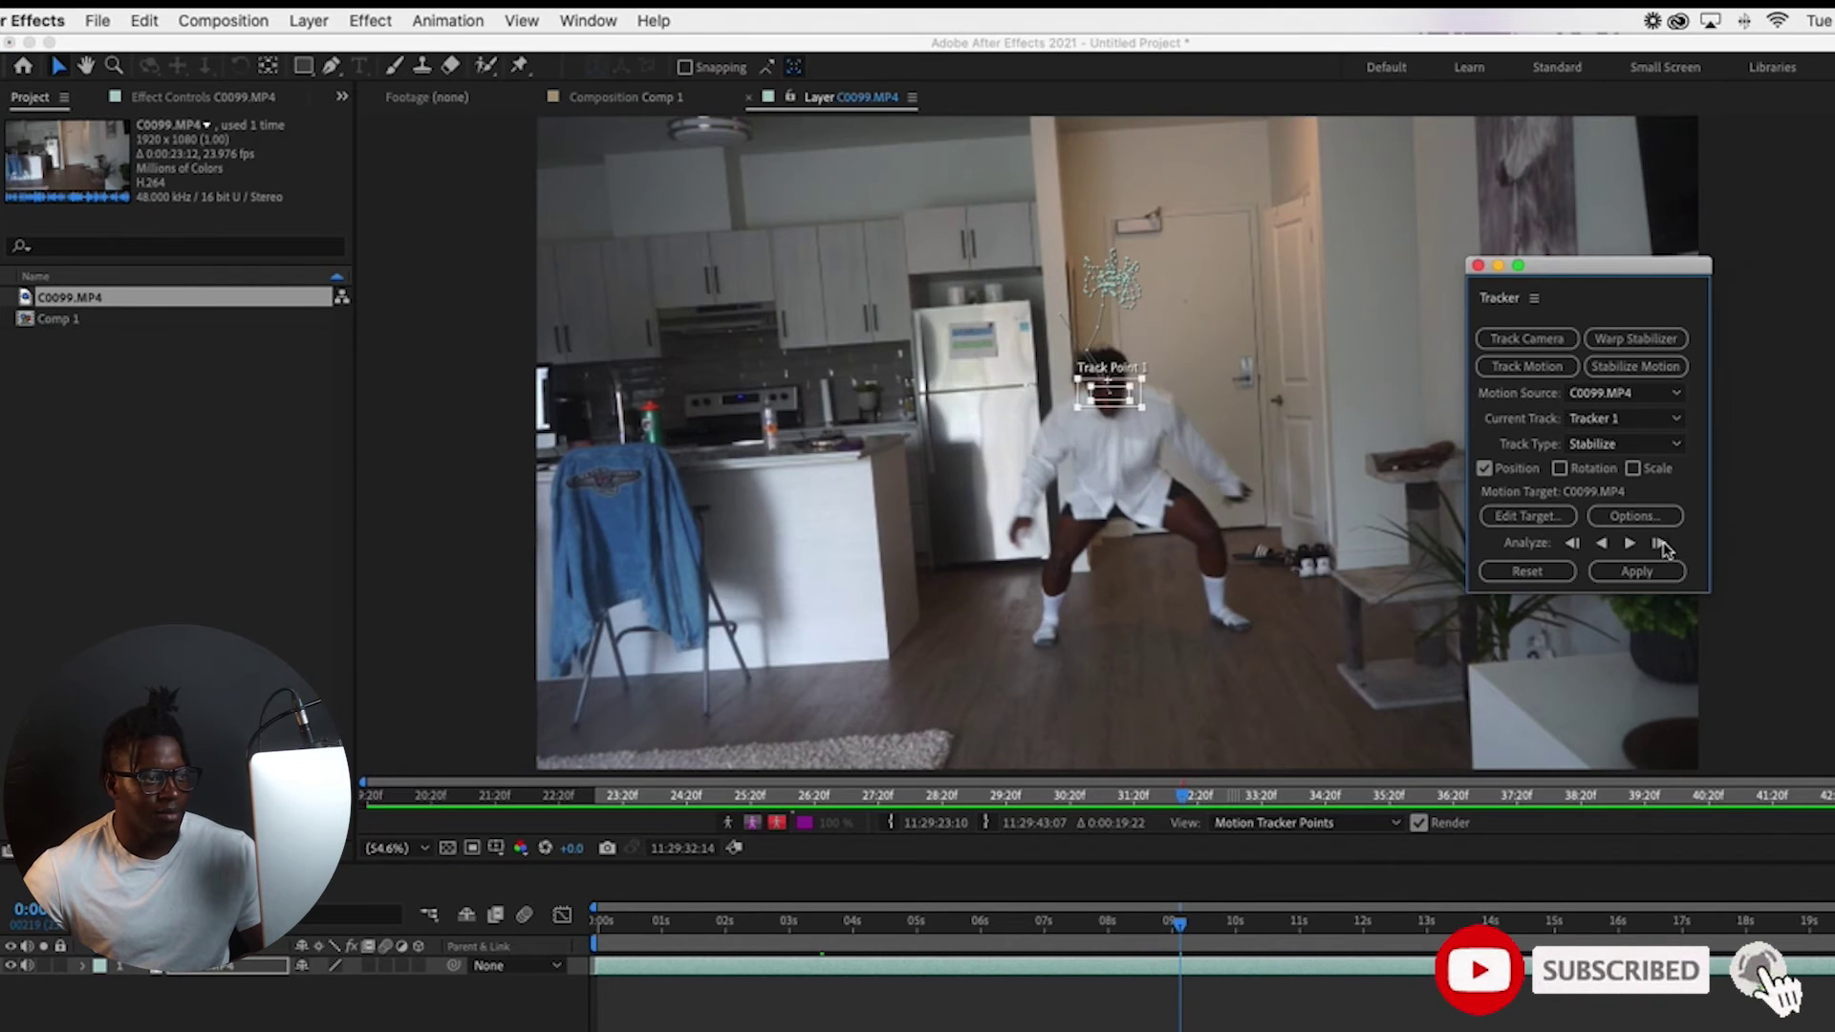
pyautogui.click(1659, 544)
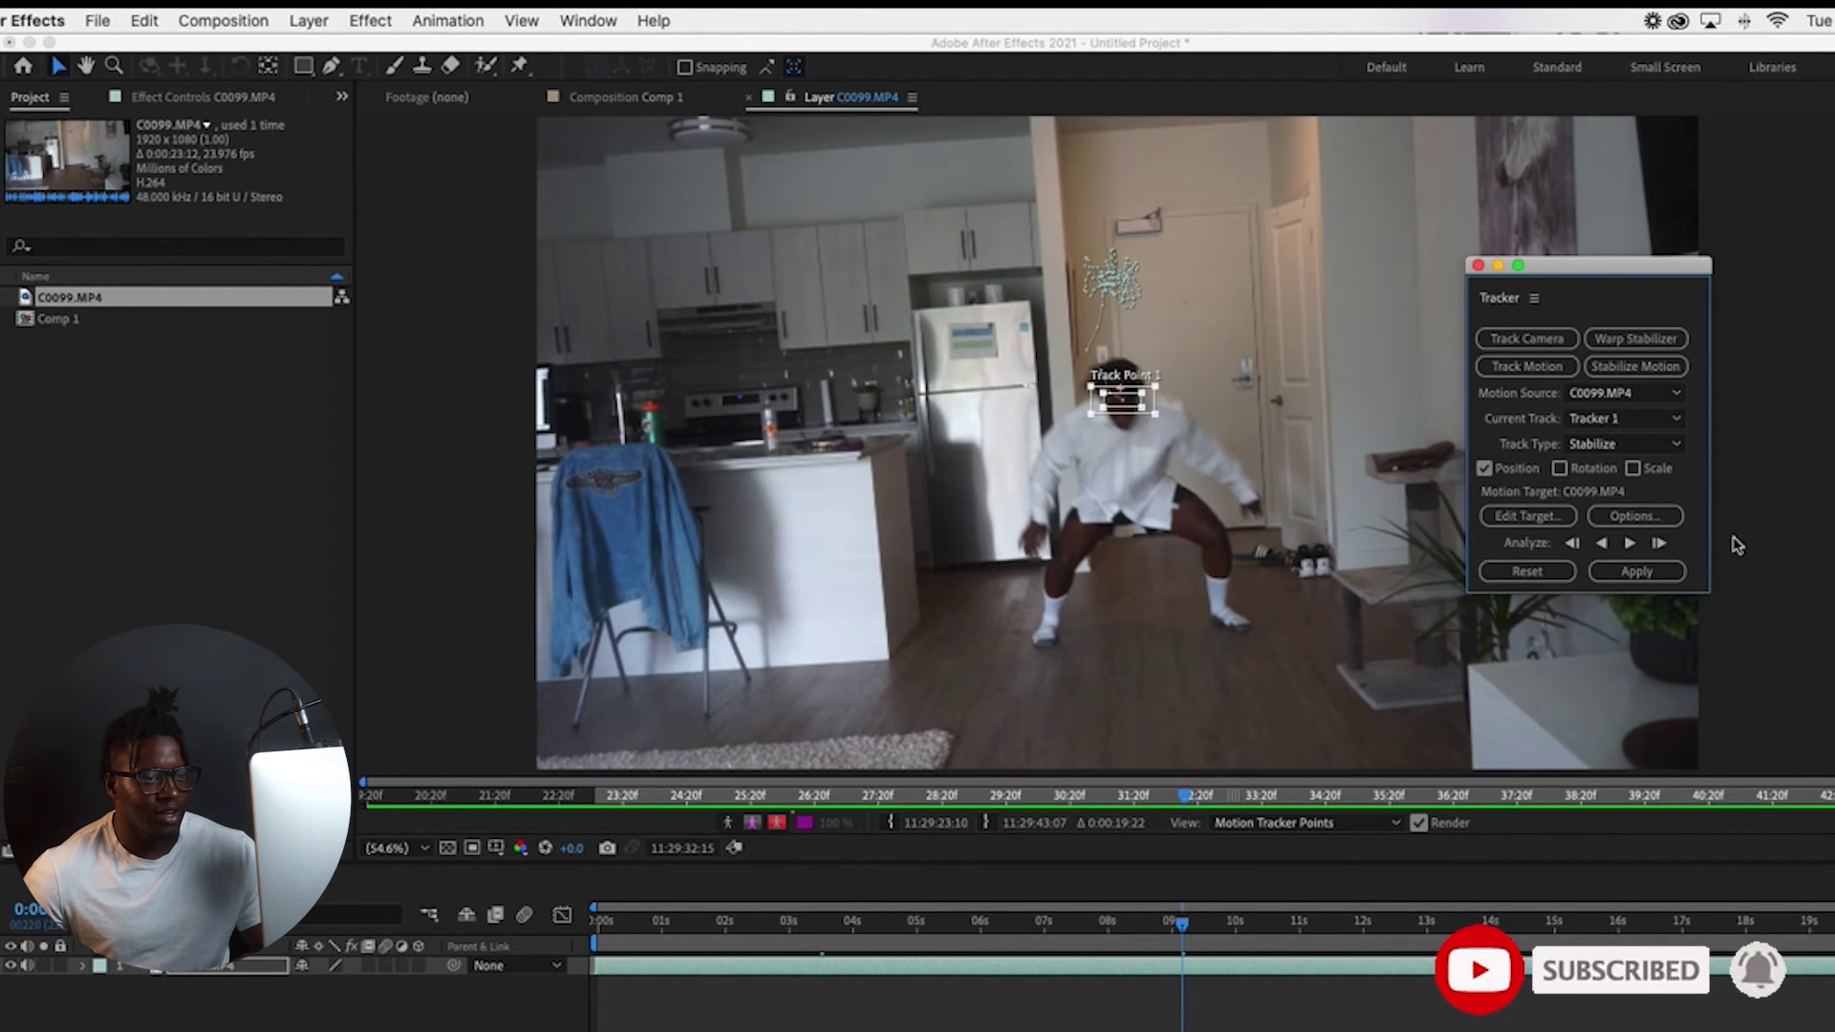
# Analyze nine more single frames forward while Track Point 1 follows the dancer's head
pyautogui.click(1658, 544)
pyautogui.click(1659, 544)
pyautogui.click(1659, 544)
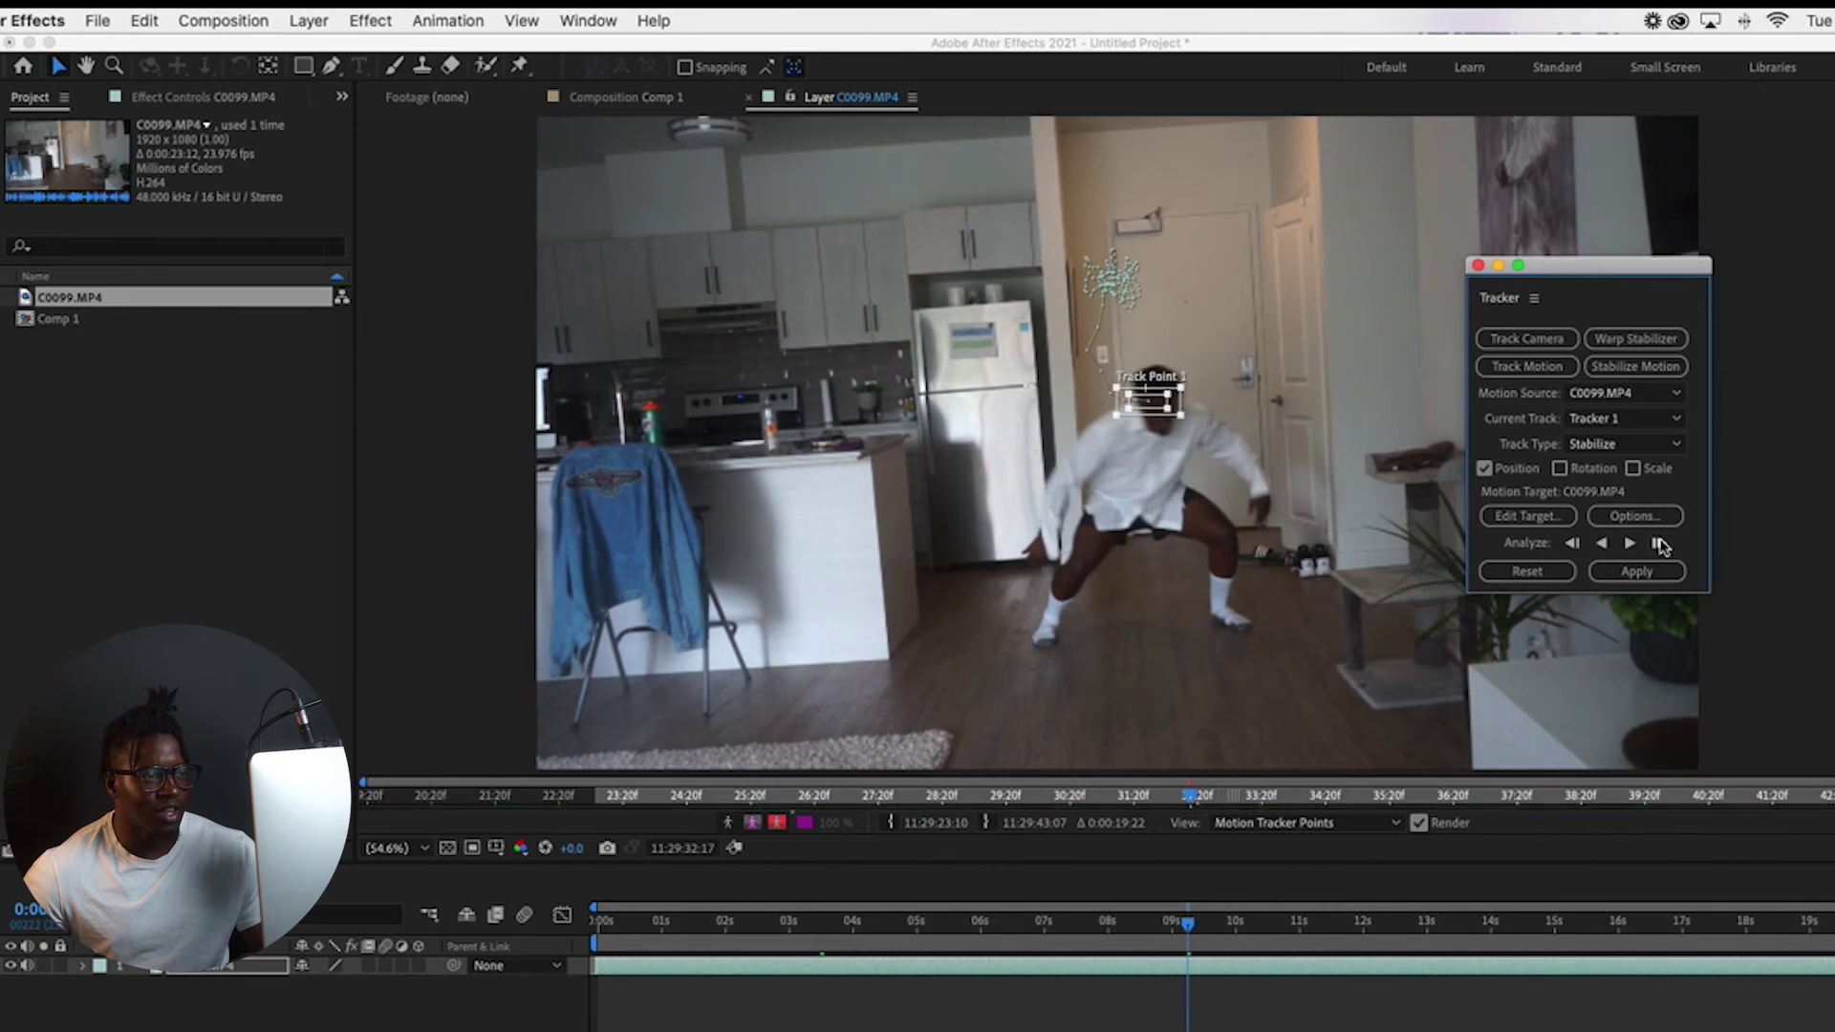
pyautogui.click(1659, 543)
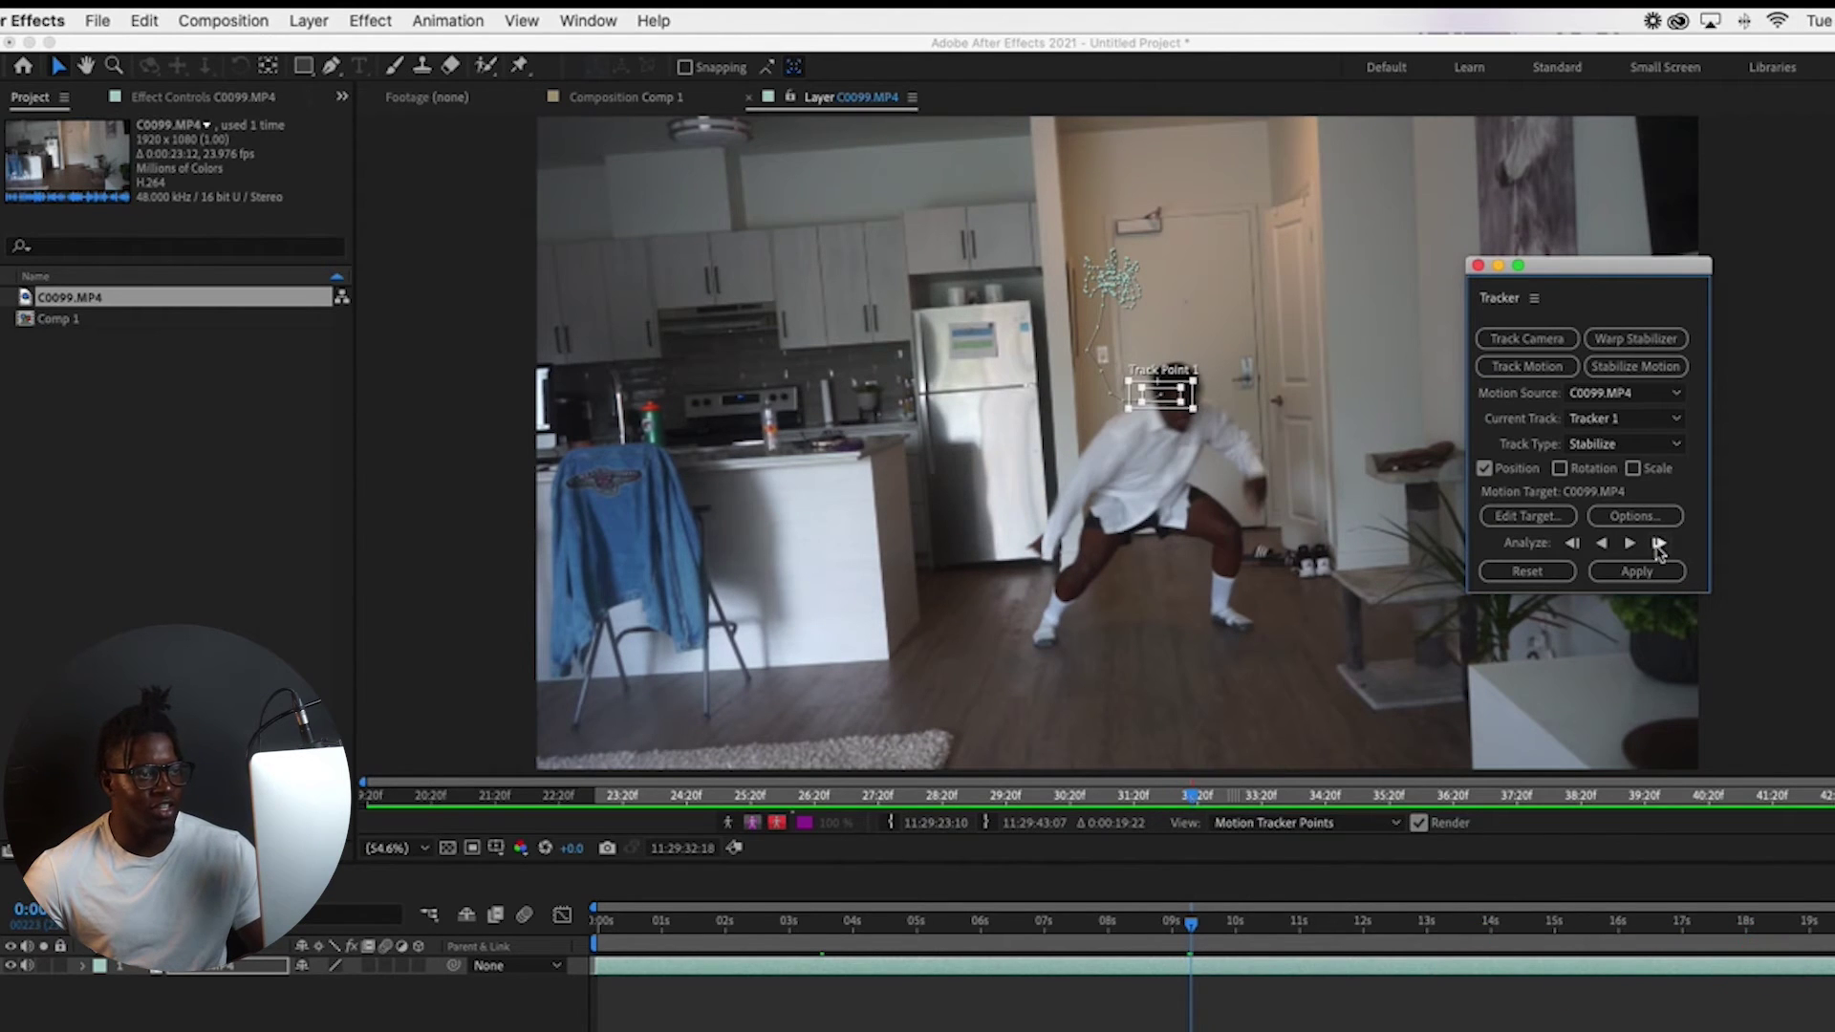
pyautogui.click(1659, 544)
pyautogui.click(1659, 544)
pyautogui.click(1658, 544)
pyautogui.click(1659, 544)
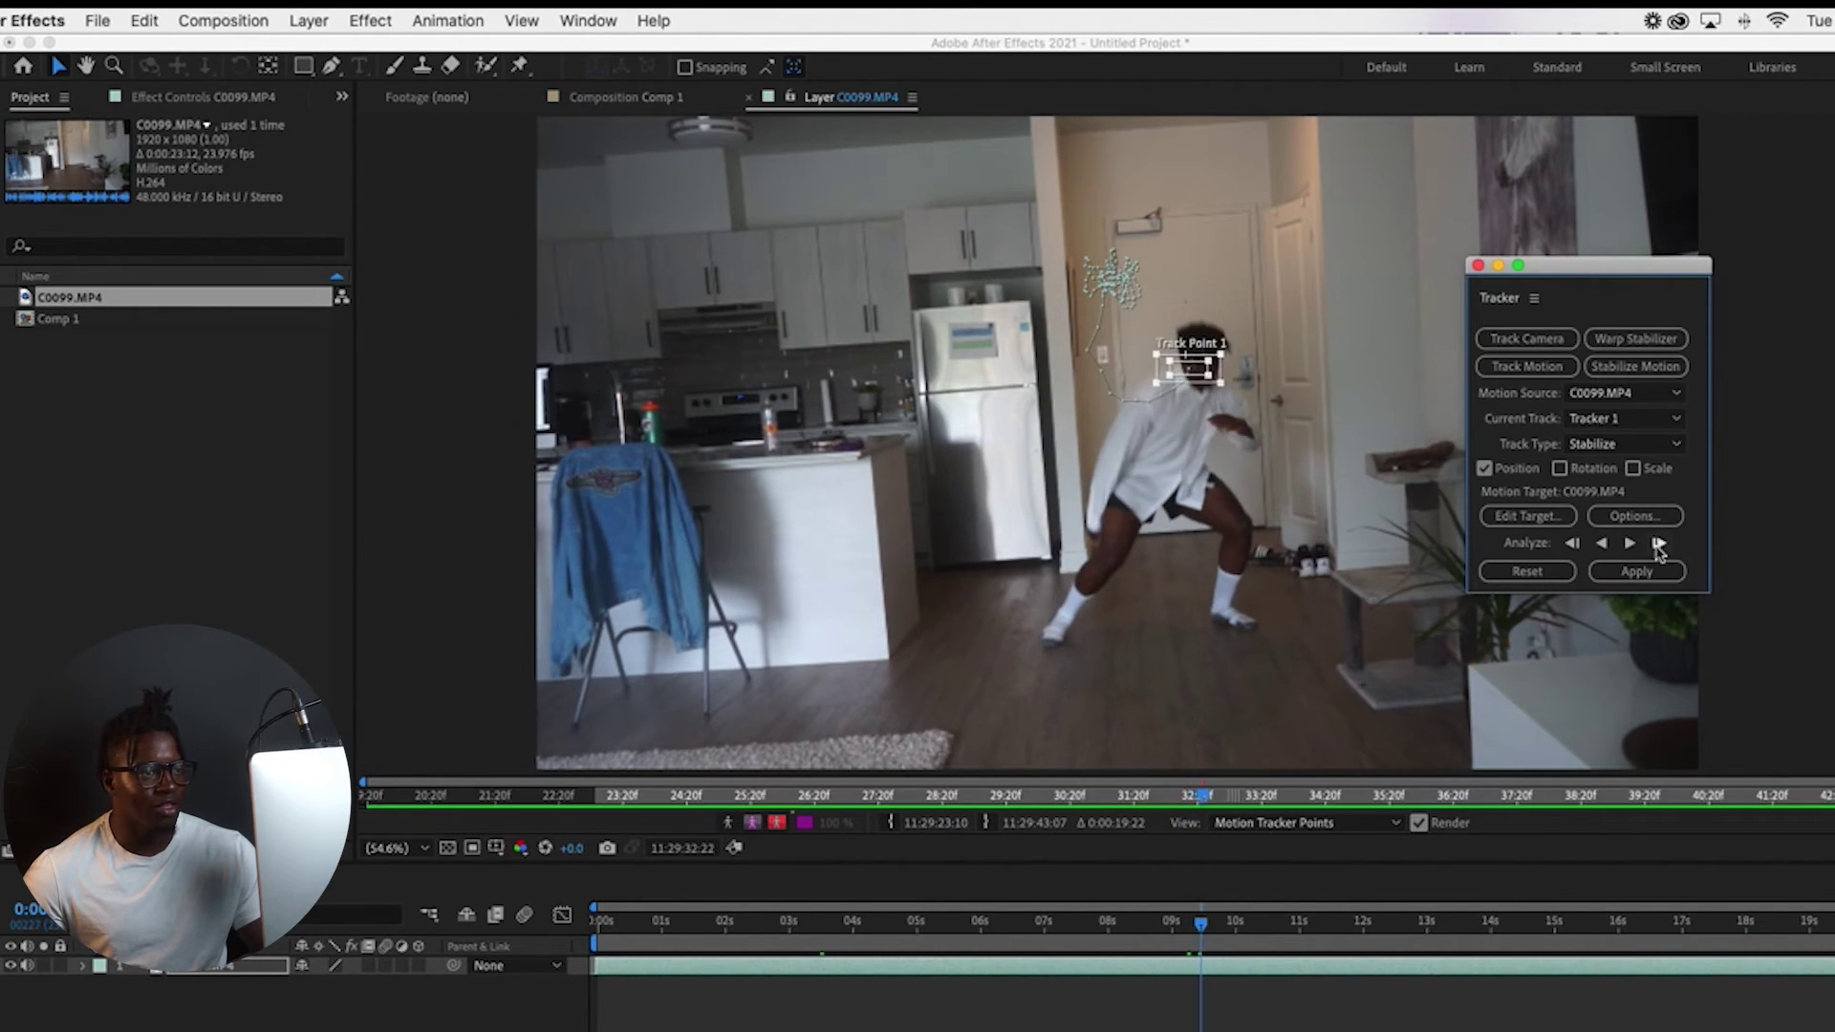
pyautogui.click(1659, 543)
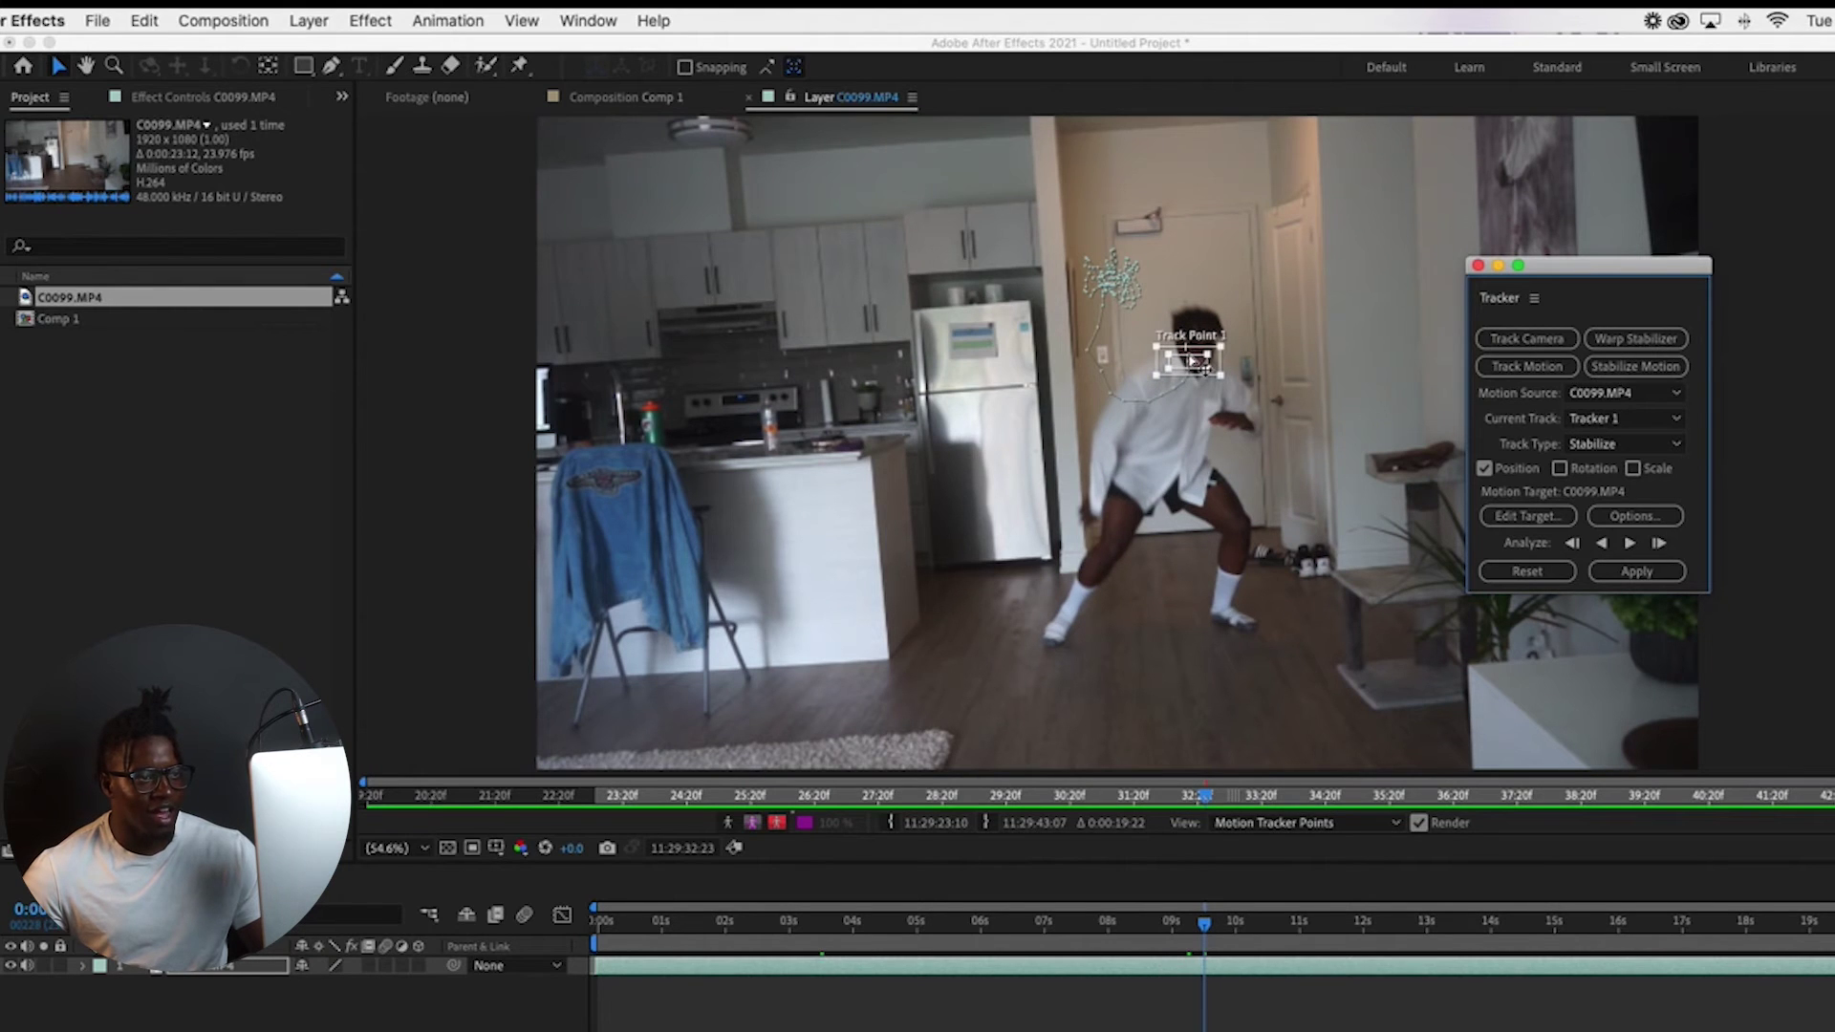
# Move Track Point 1 back up onto the head and analyze three more frames
pyautogui.moveTo(1199, 361); pyautogui.dragTo(1196, 340)
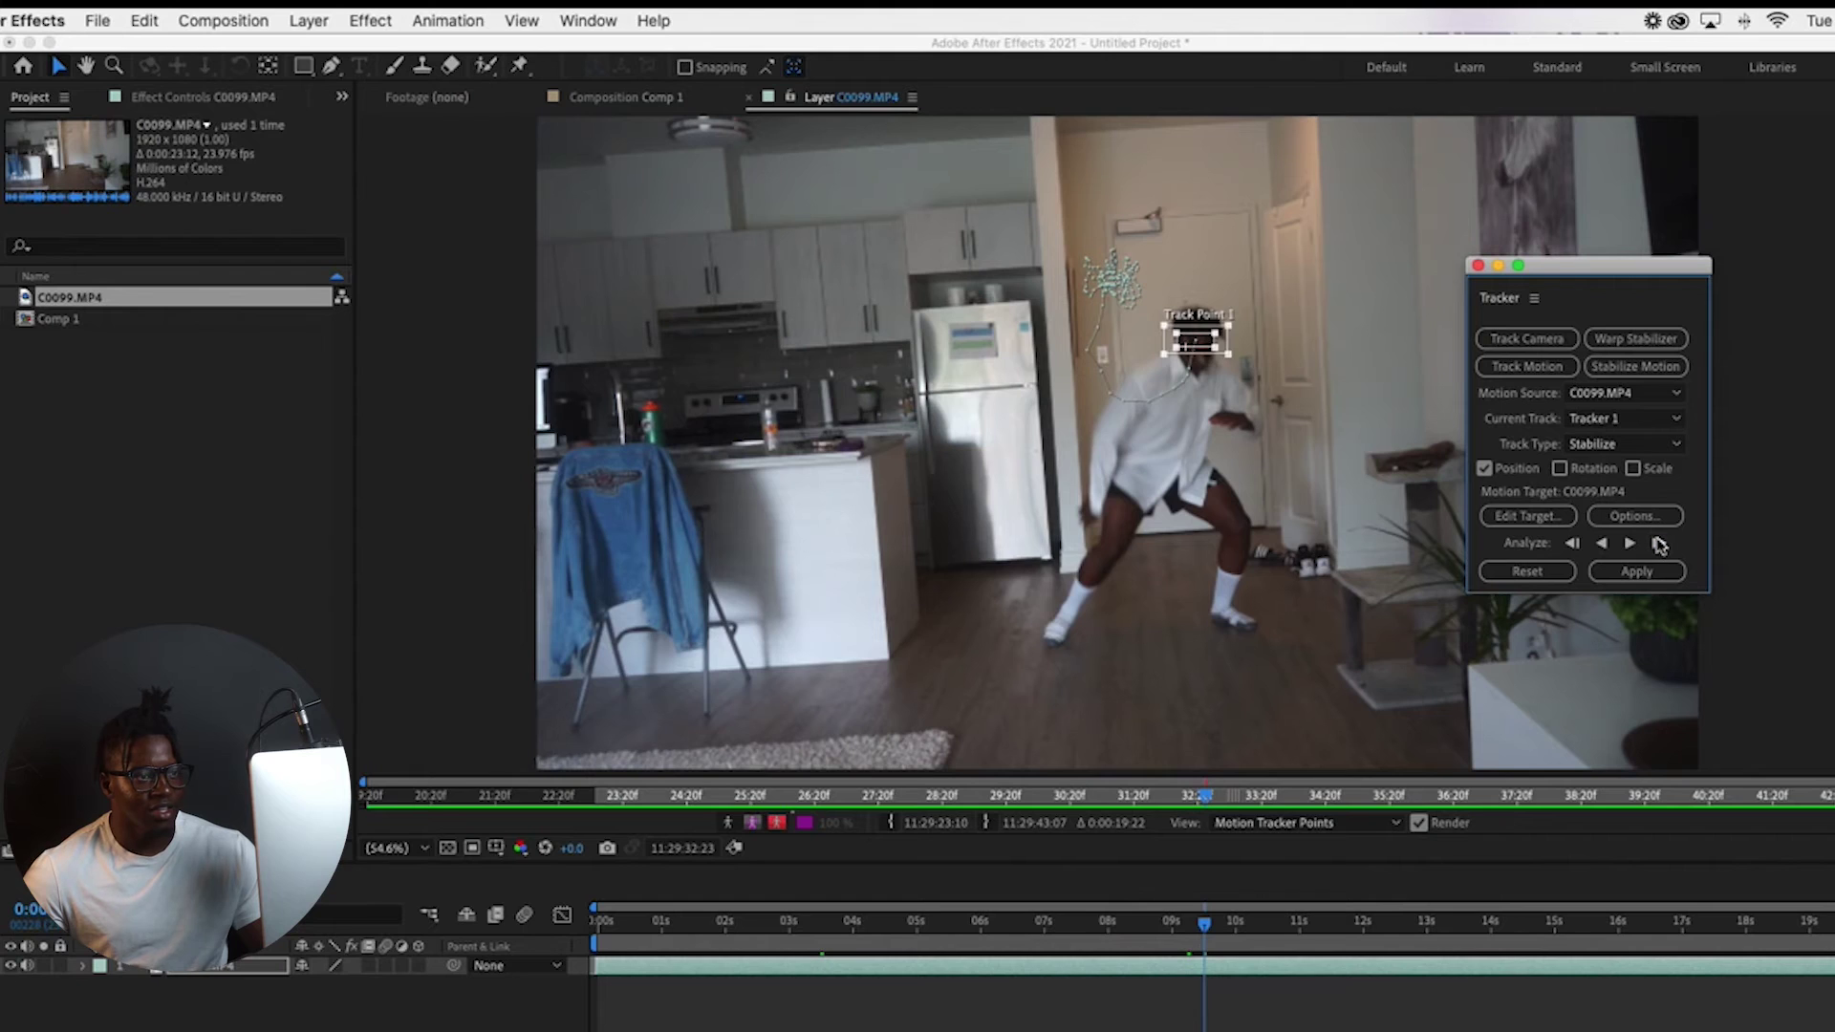
pyautogui.click(1659, 543)
pyautogui.click(1659, 544)
pyautogui.click(1659, 544)
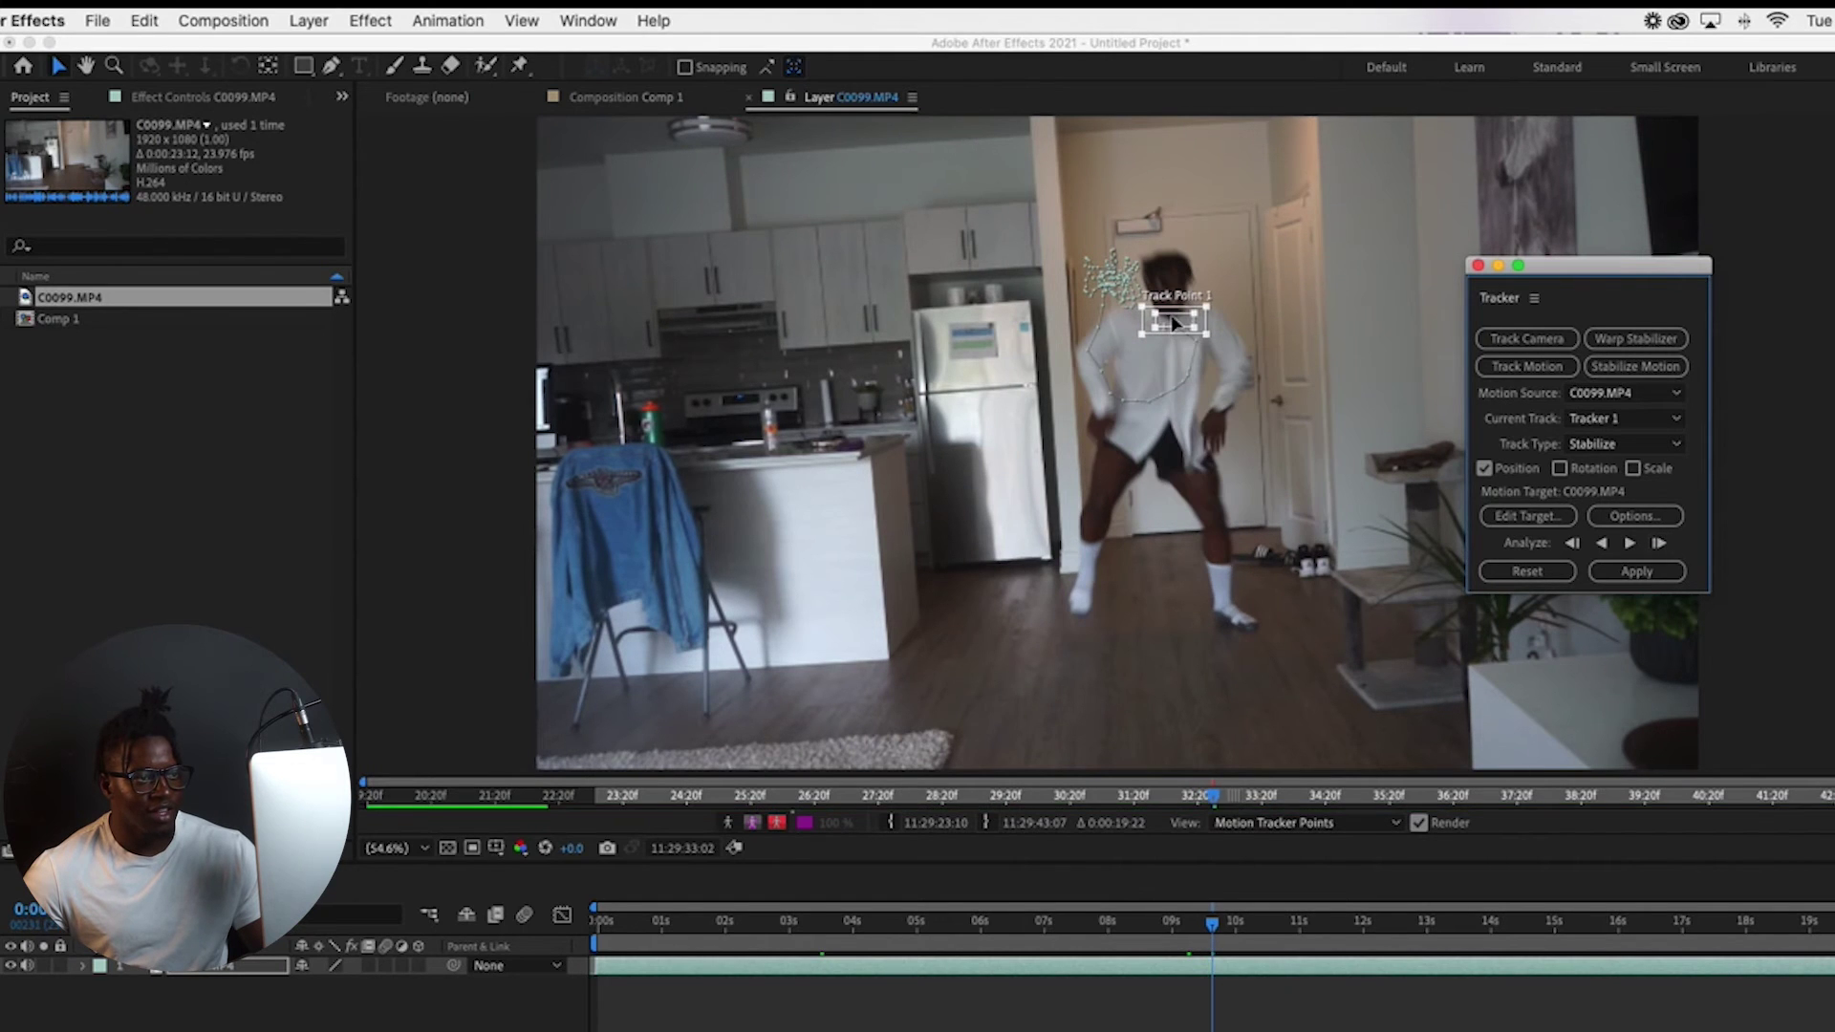
pyautogui.click(1177, 325)
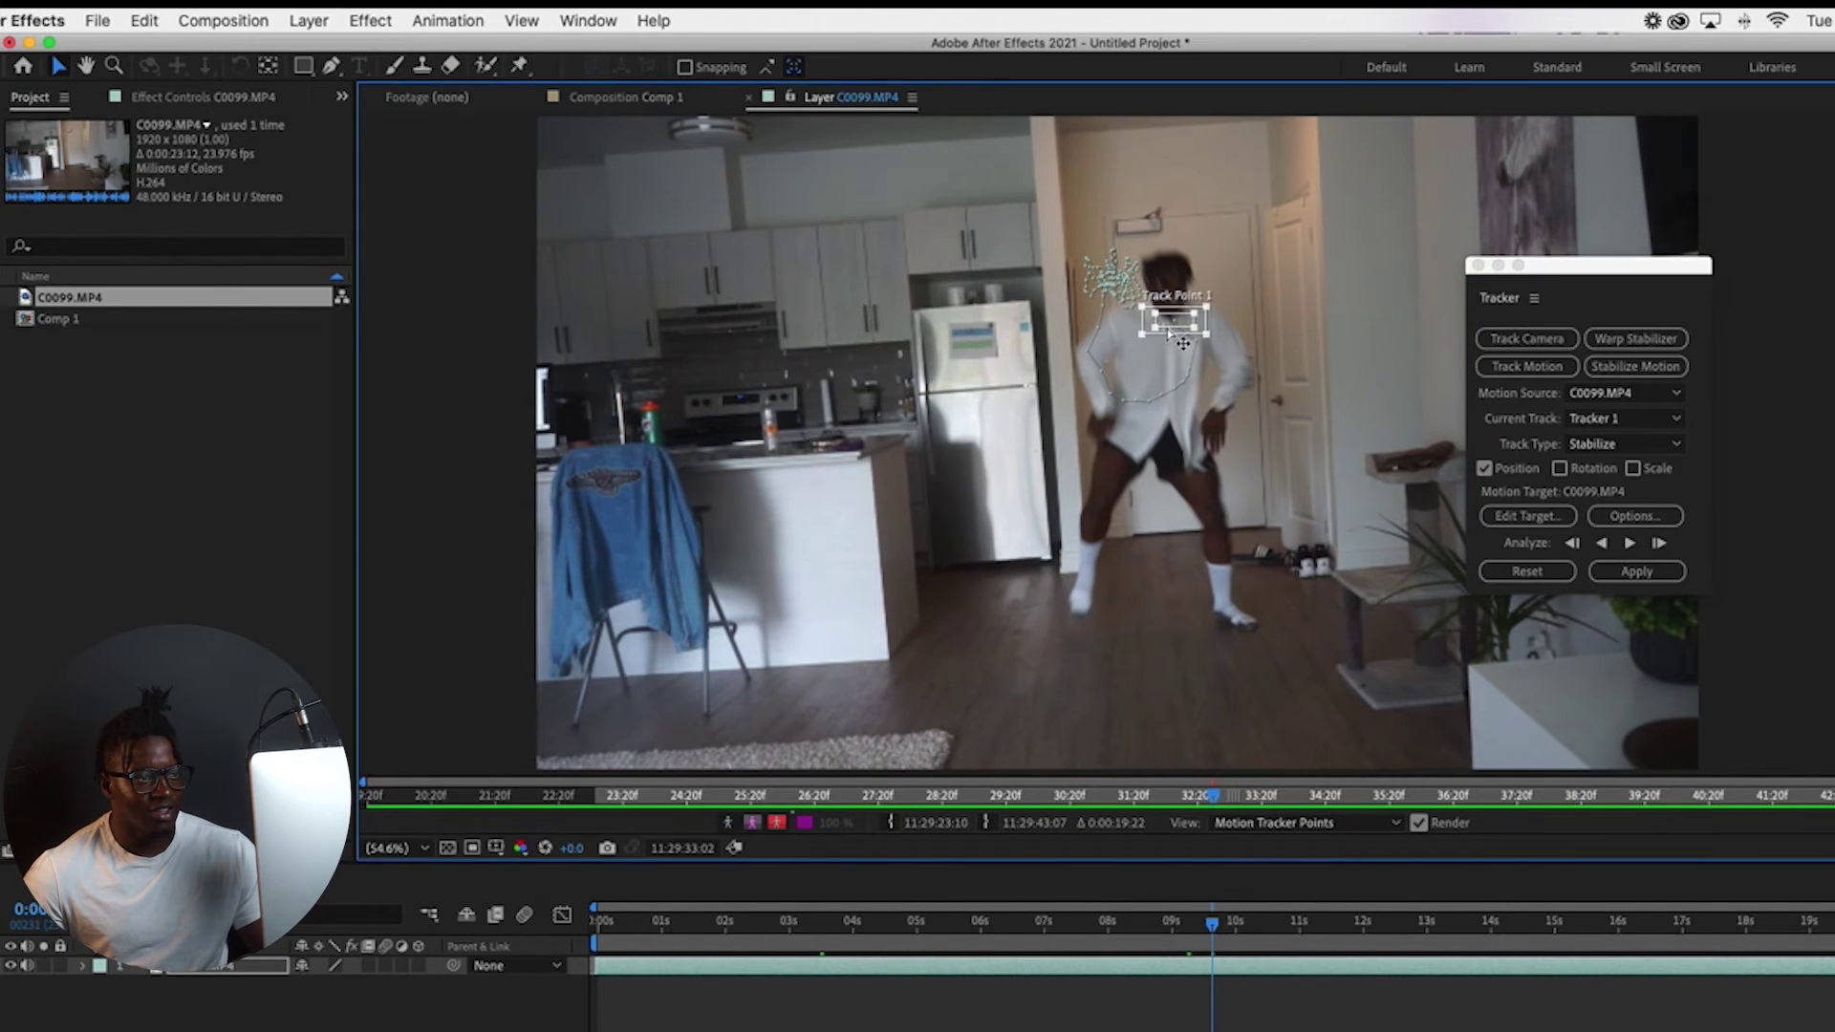
# Reposition Track Point 1 on the dancer's head and analyze eleven more frames forward
pyautogui.moveTo(1170, 331); pyautogui.dragTo(1161, 287)
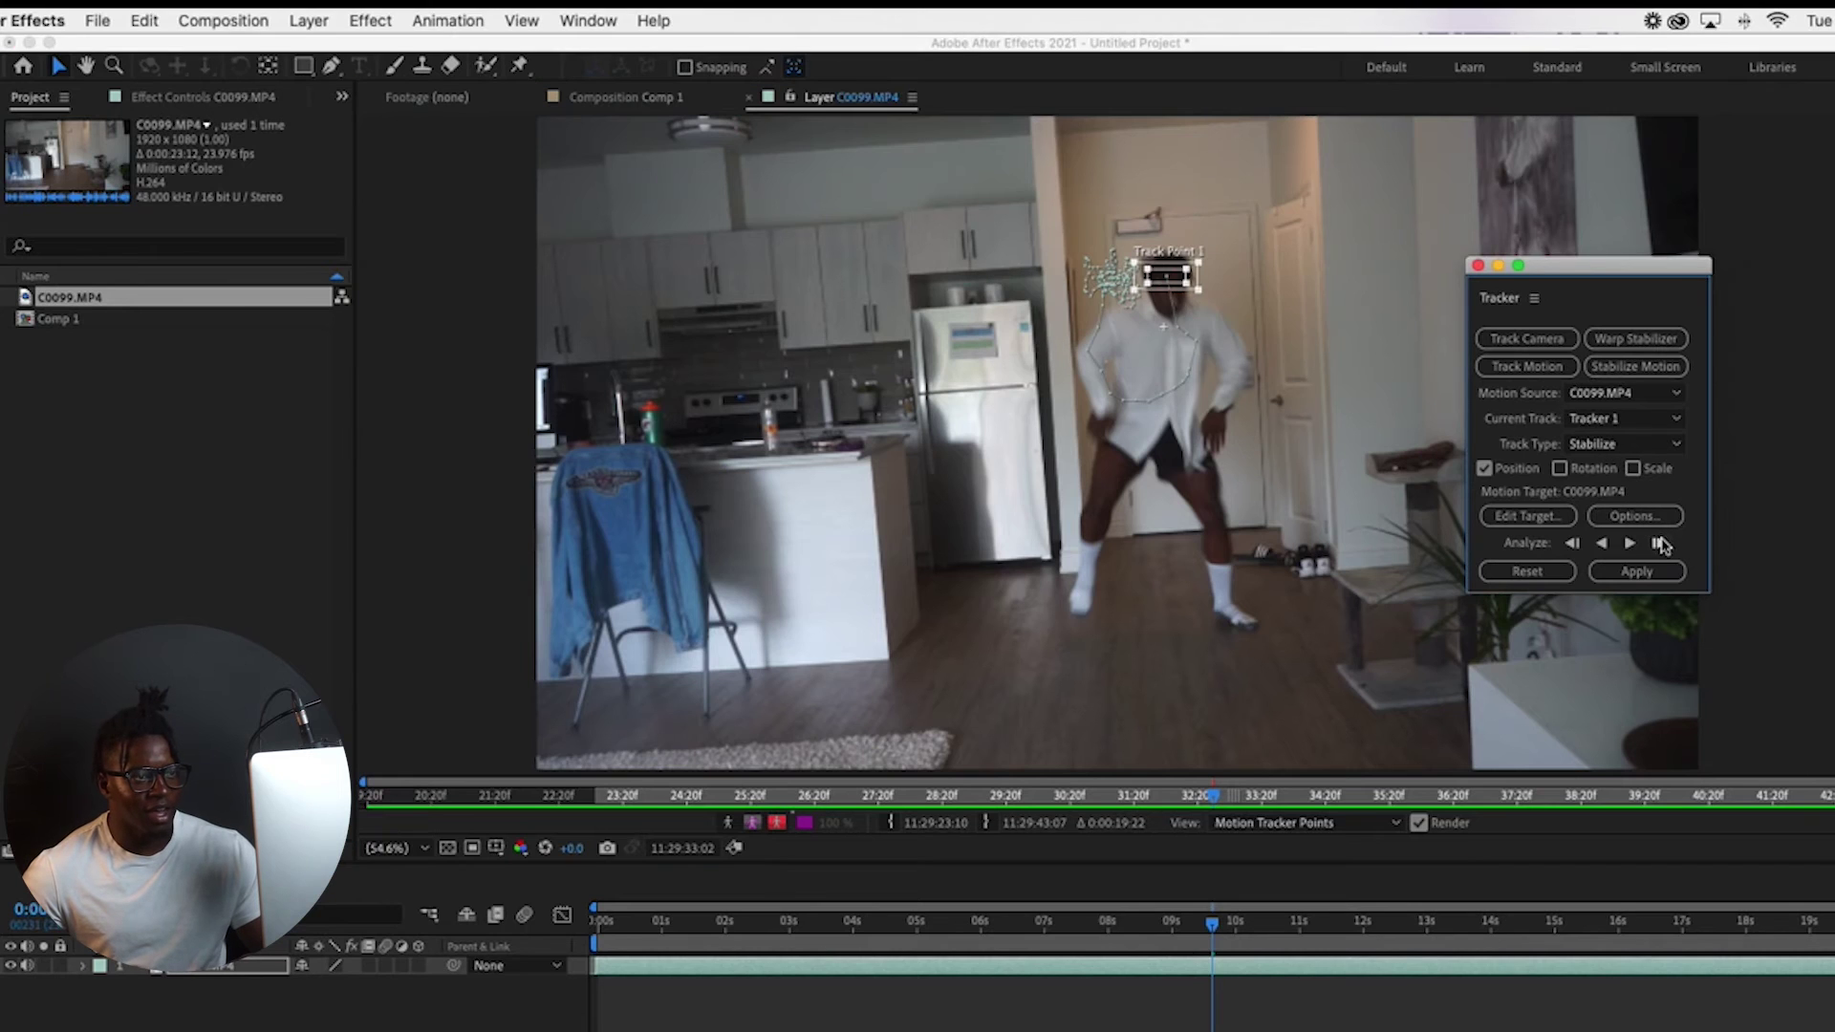
pyautogui.click(1659, 543)
pyautogui.click(1659, 544)
pyautogui.click(1659, 544)
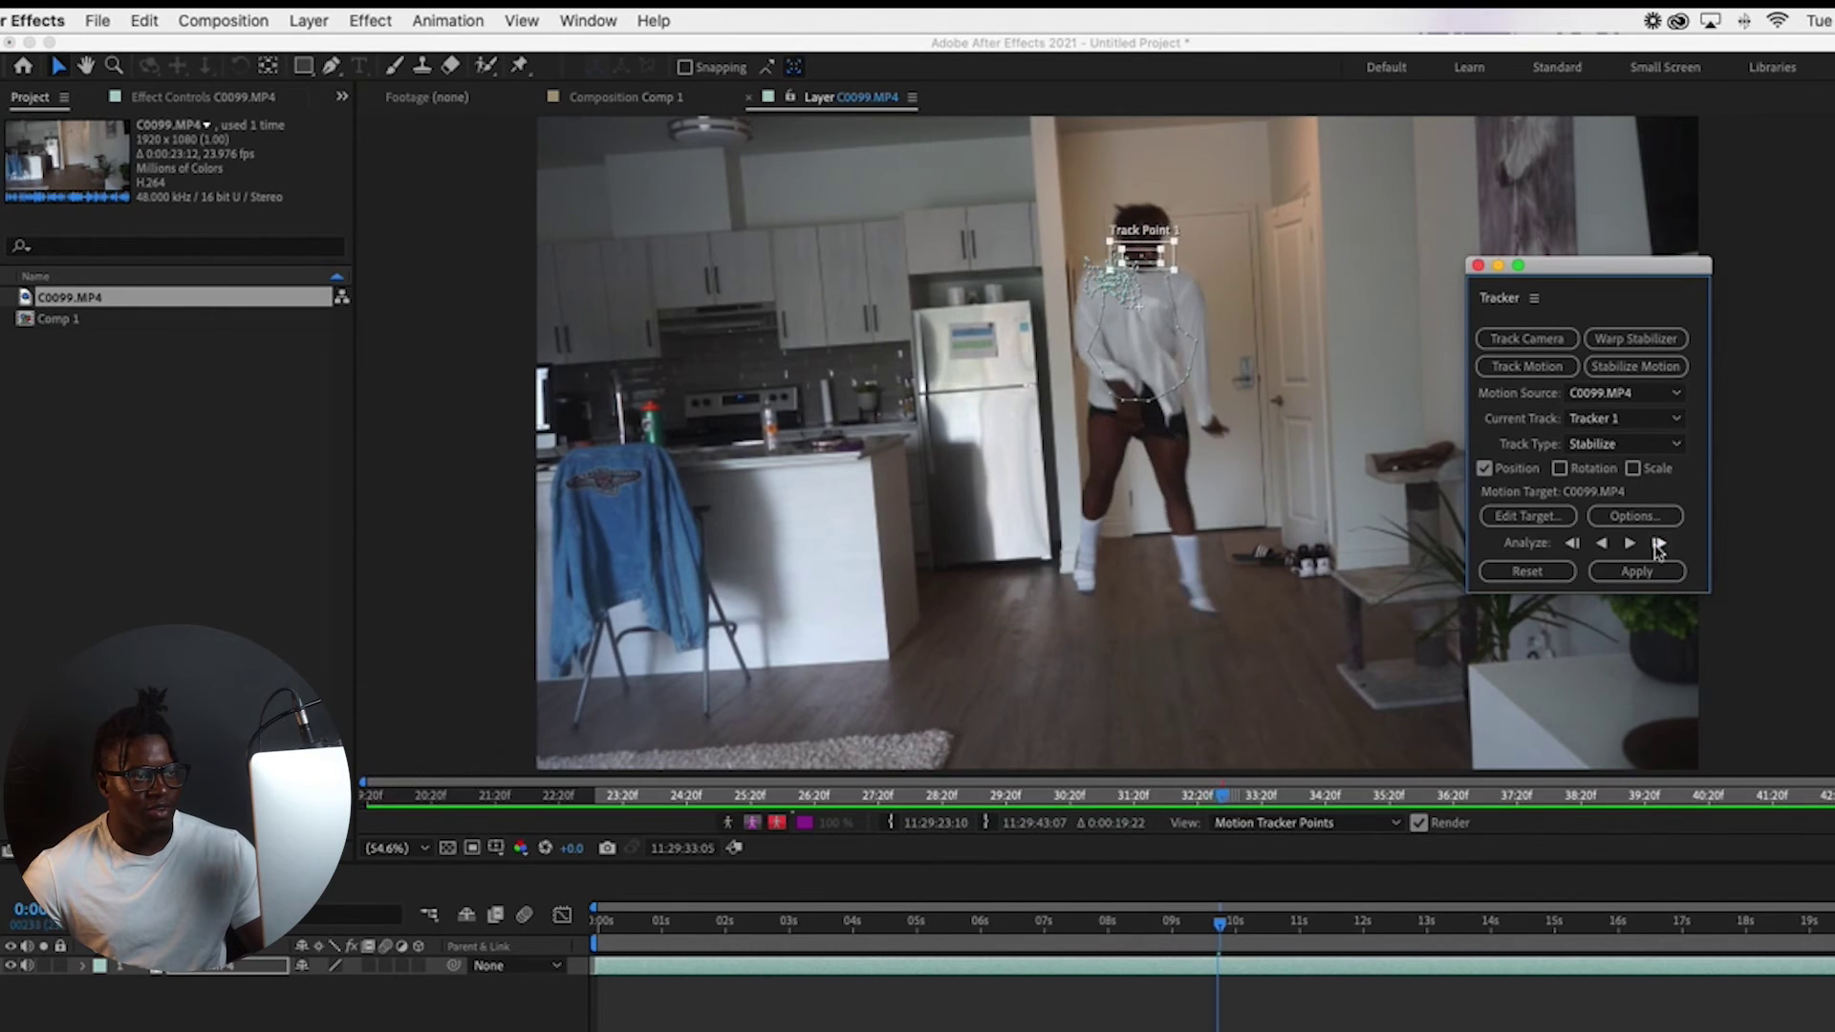
pyautogui.click(1659, 543)
pyautogui.click(1658, 544)
pyautogui.click(1659, 544)
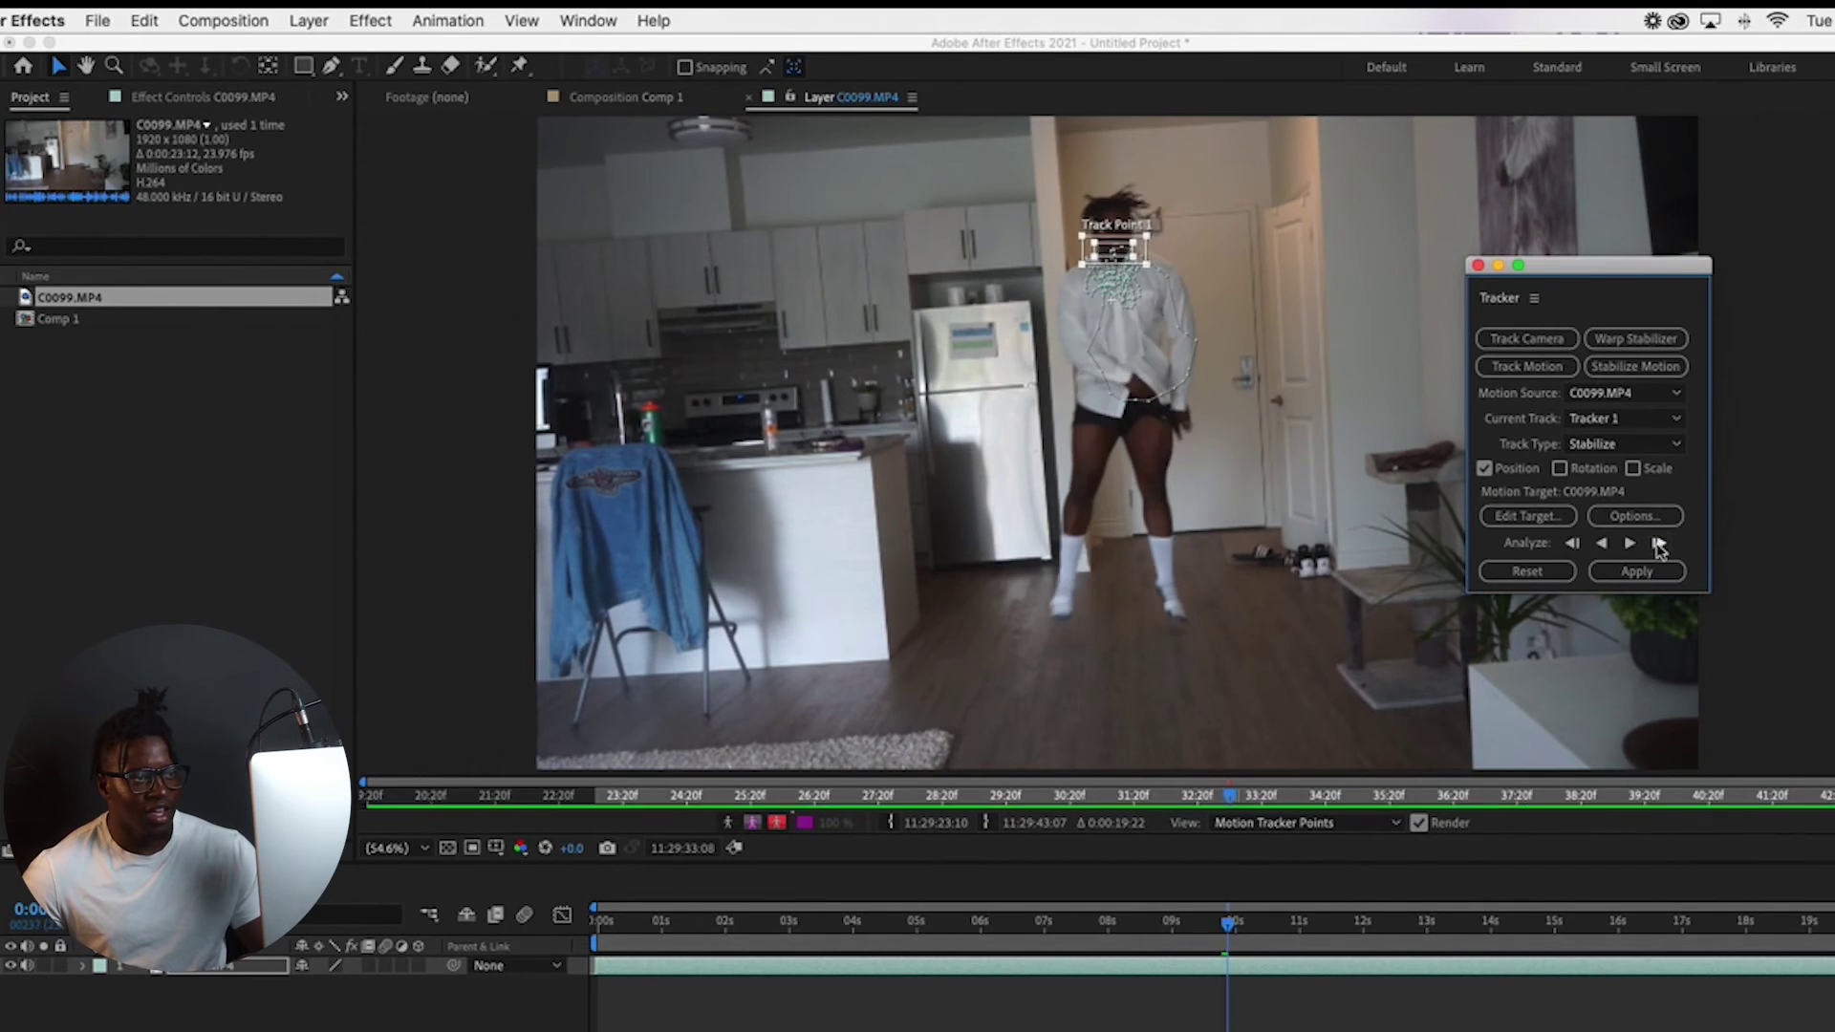
pyautogui.click(1659, 544)
pyautogui.click(1658, 543)
pyautogui.click(1659, 544)
pyautogui.click(1659, 544)
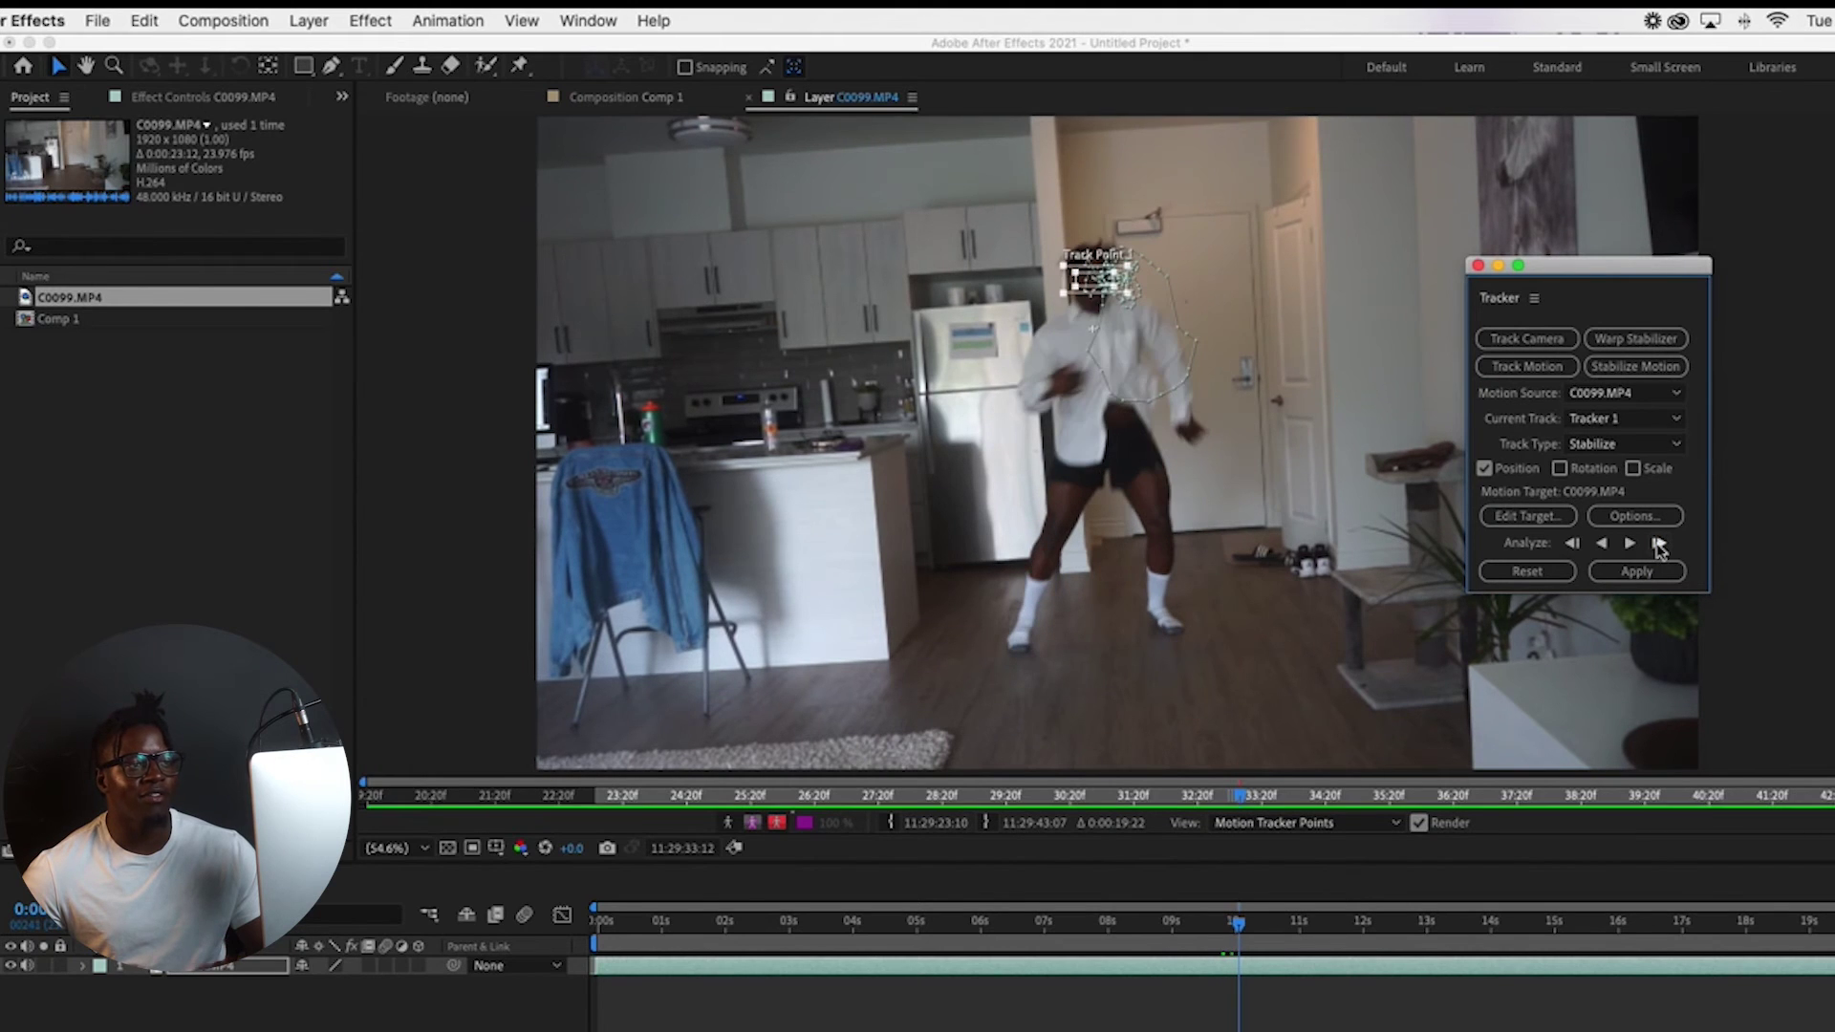
pyautogui.click(1659, 544)
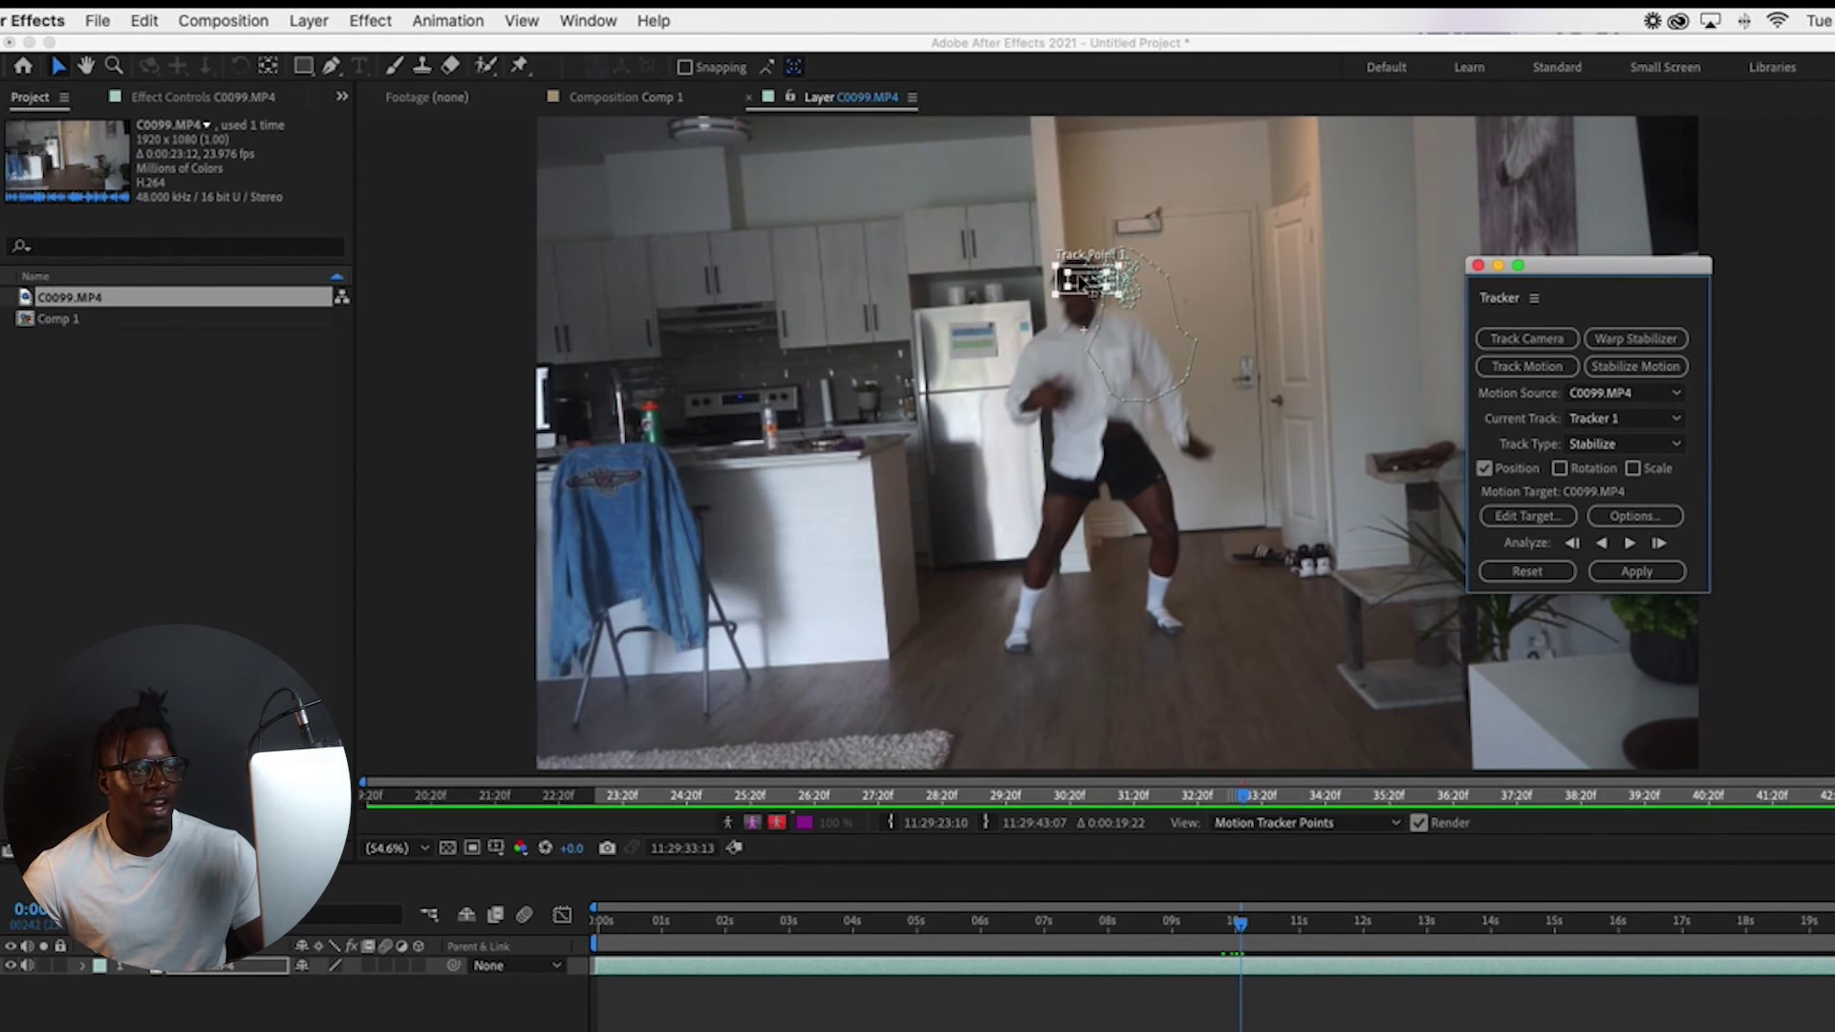
# Realign the point on the head, track three more frames, and bring up Apply Options for X and Y
pyautogui.moveTo(1078, 279); pyautogui.dragTo(1068, 286)
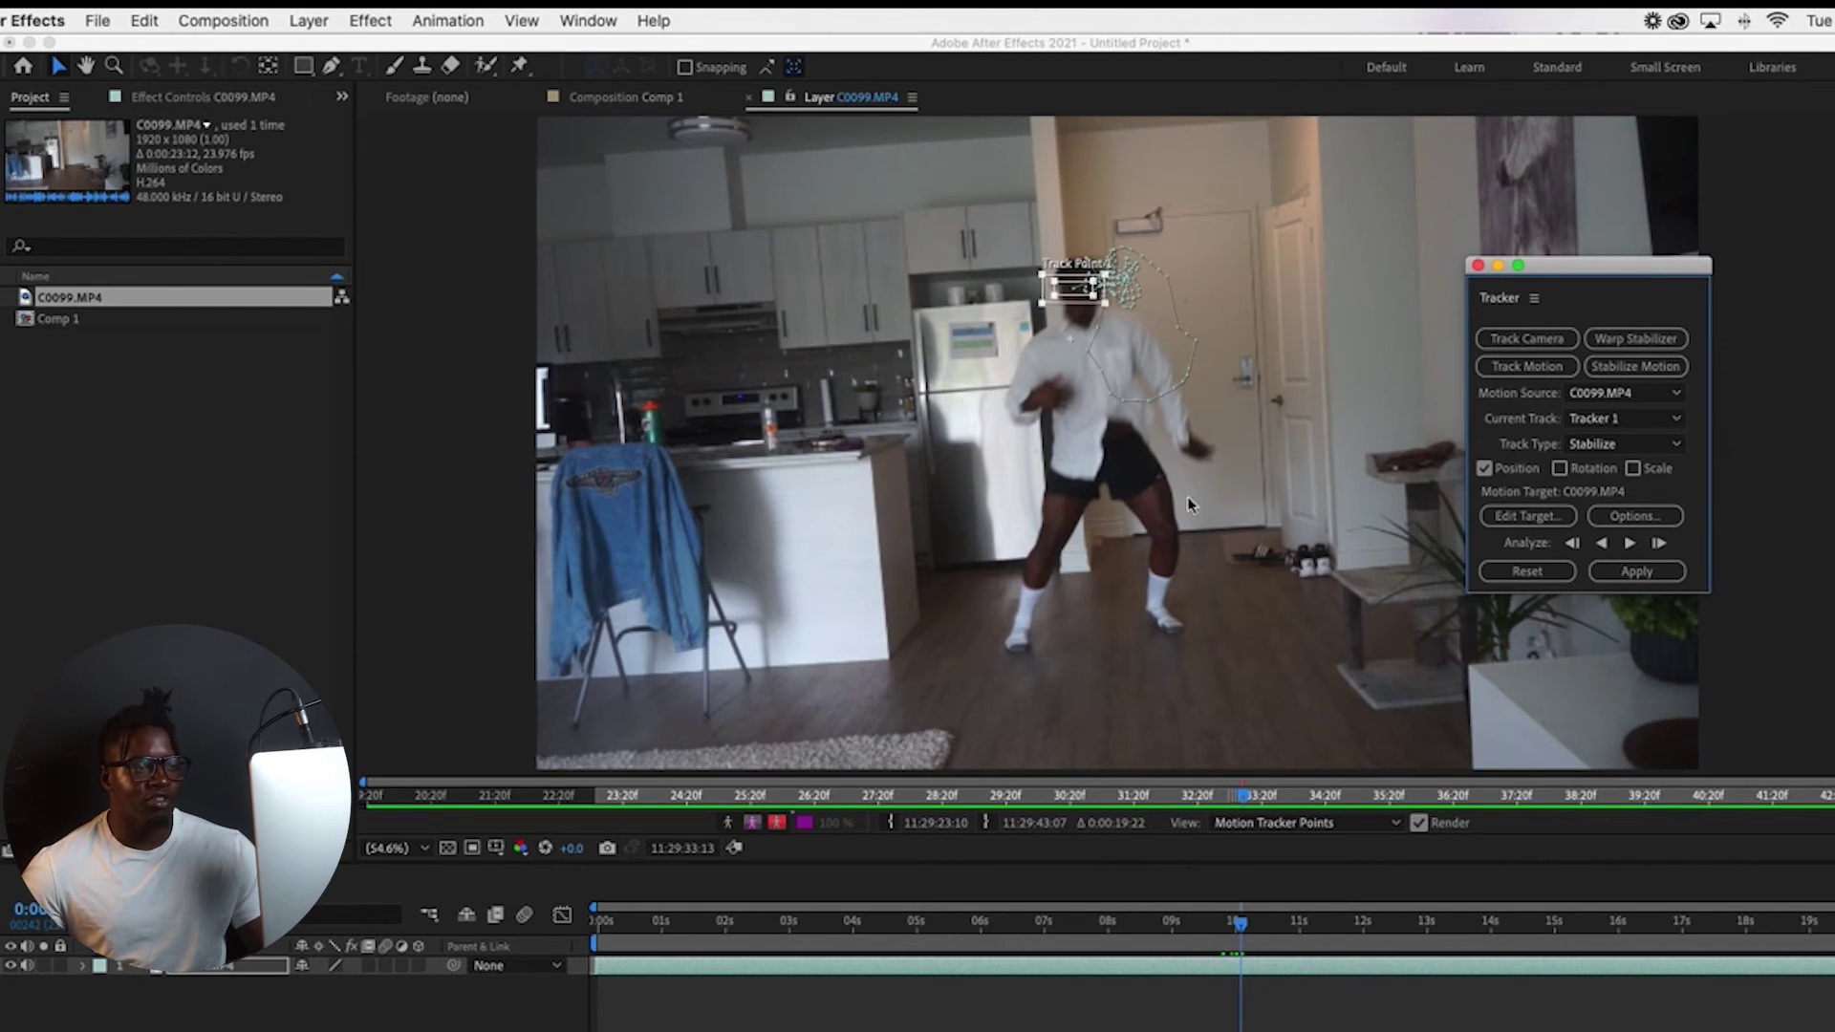
pyautogui.click(1661, 542)
pyautogui.click(1660, 543)
pyautogui.click(1661, 543)
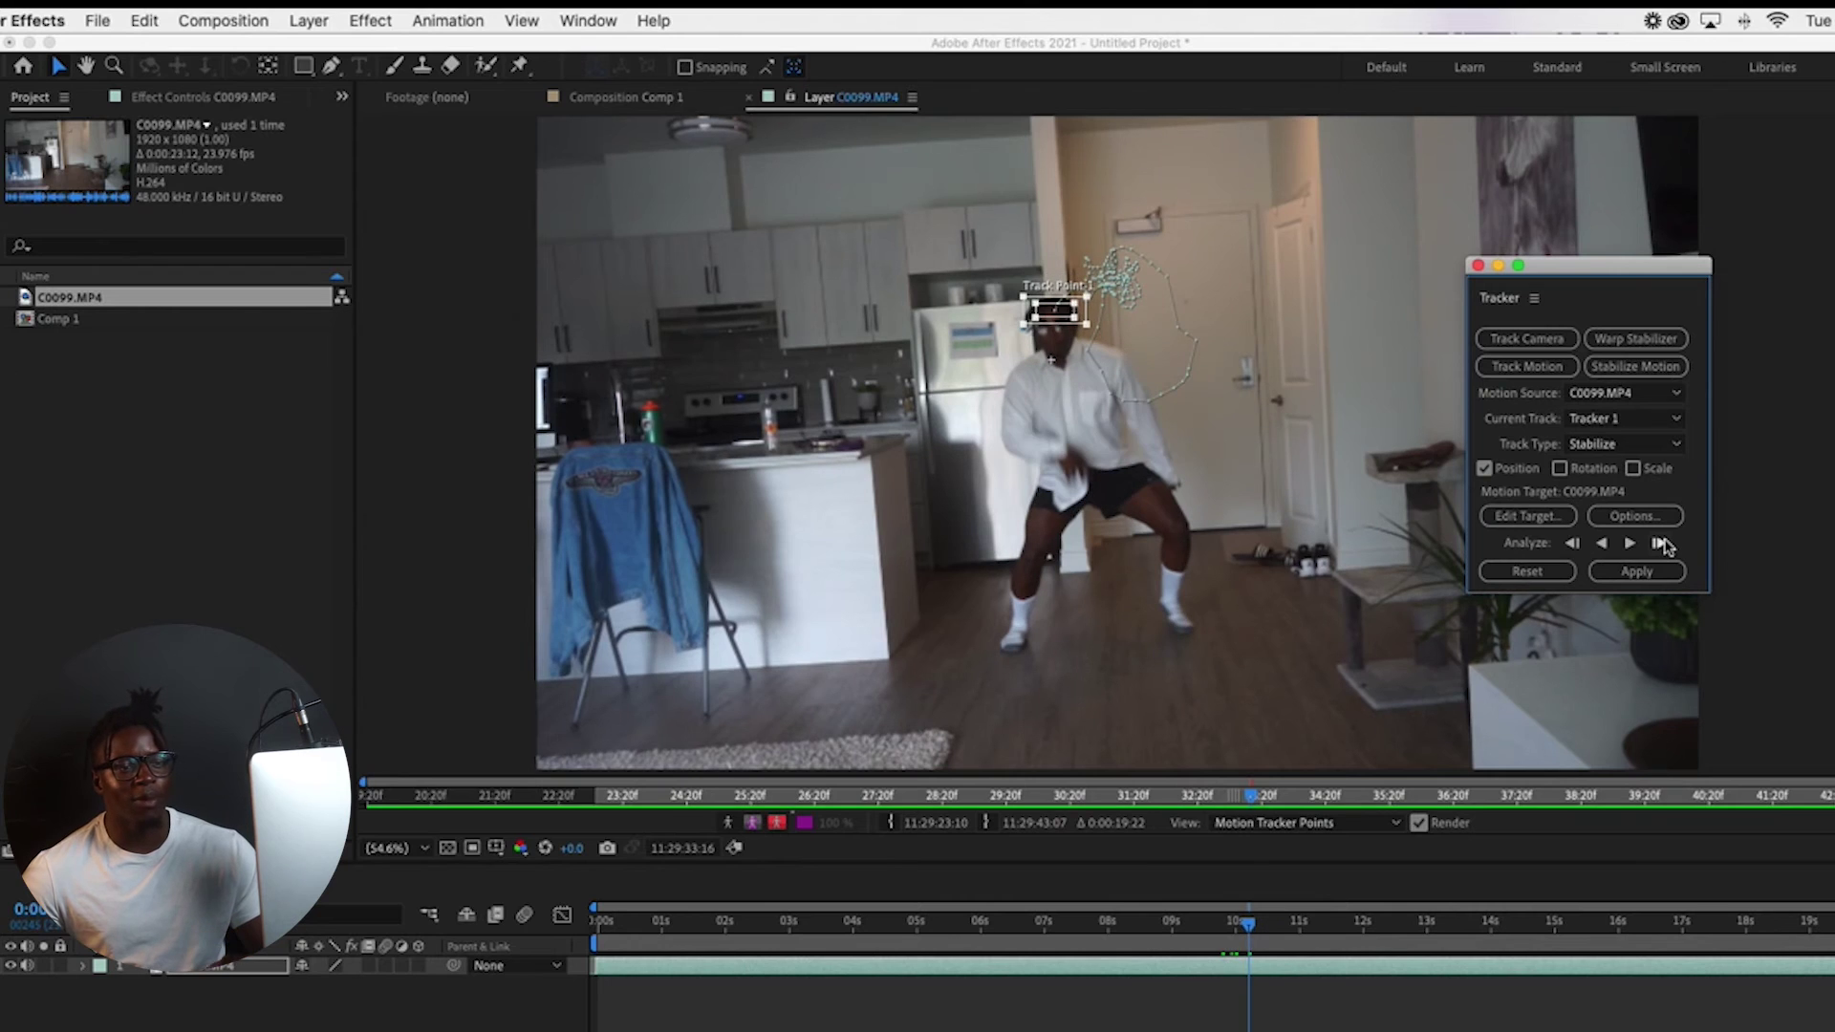
pyautogui.click(1654, 575)
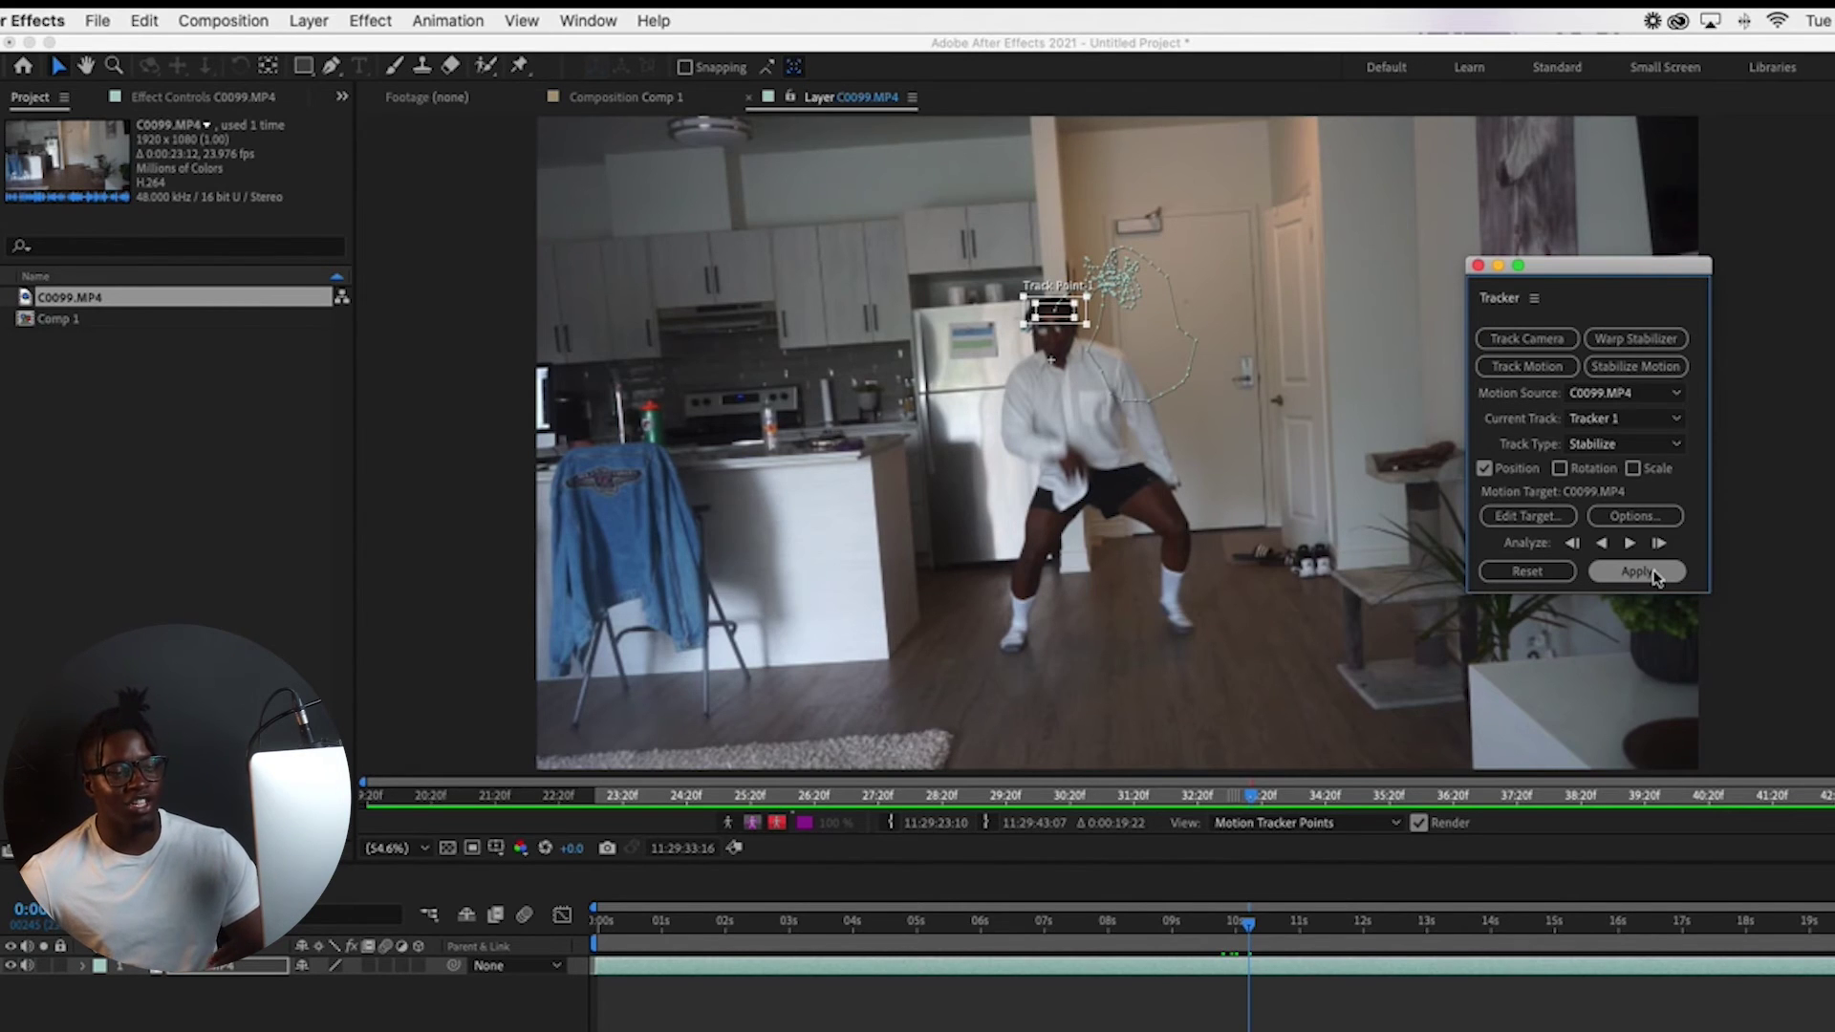
pyautogui.click(1636, 571)
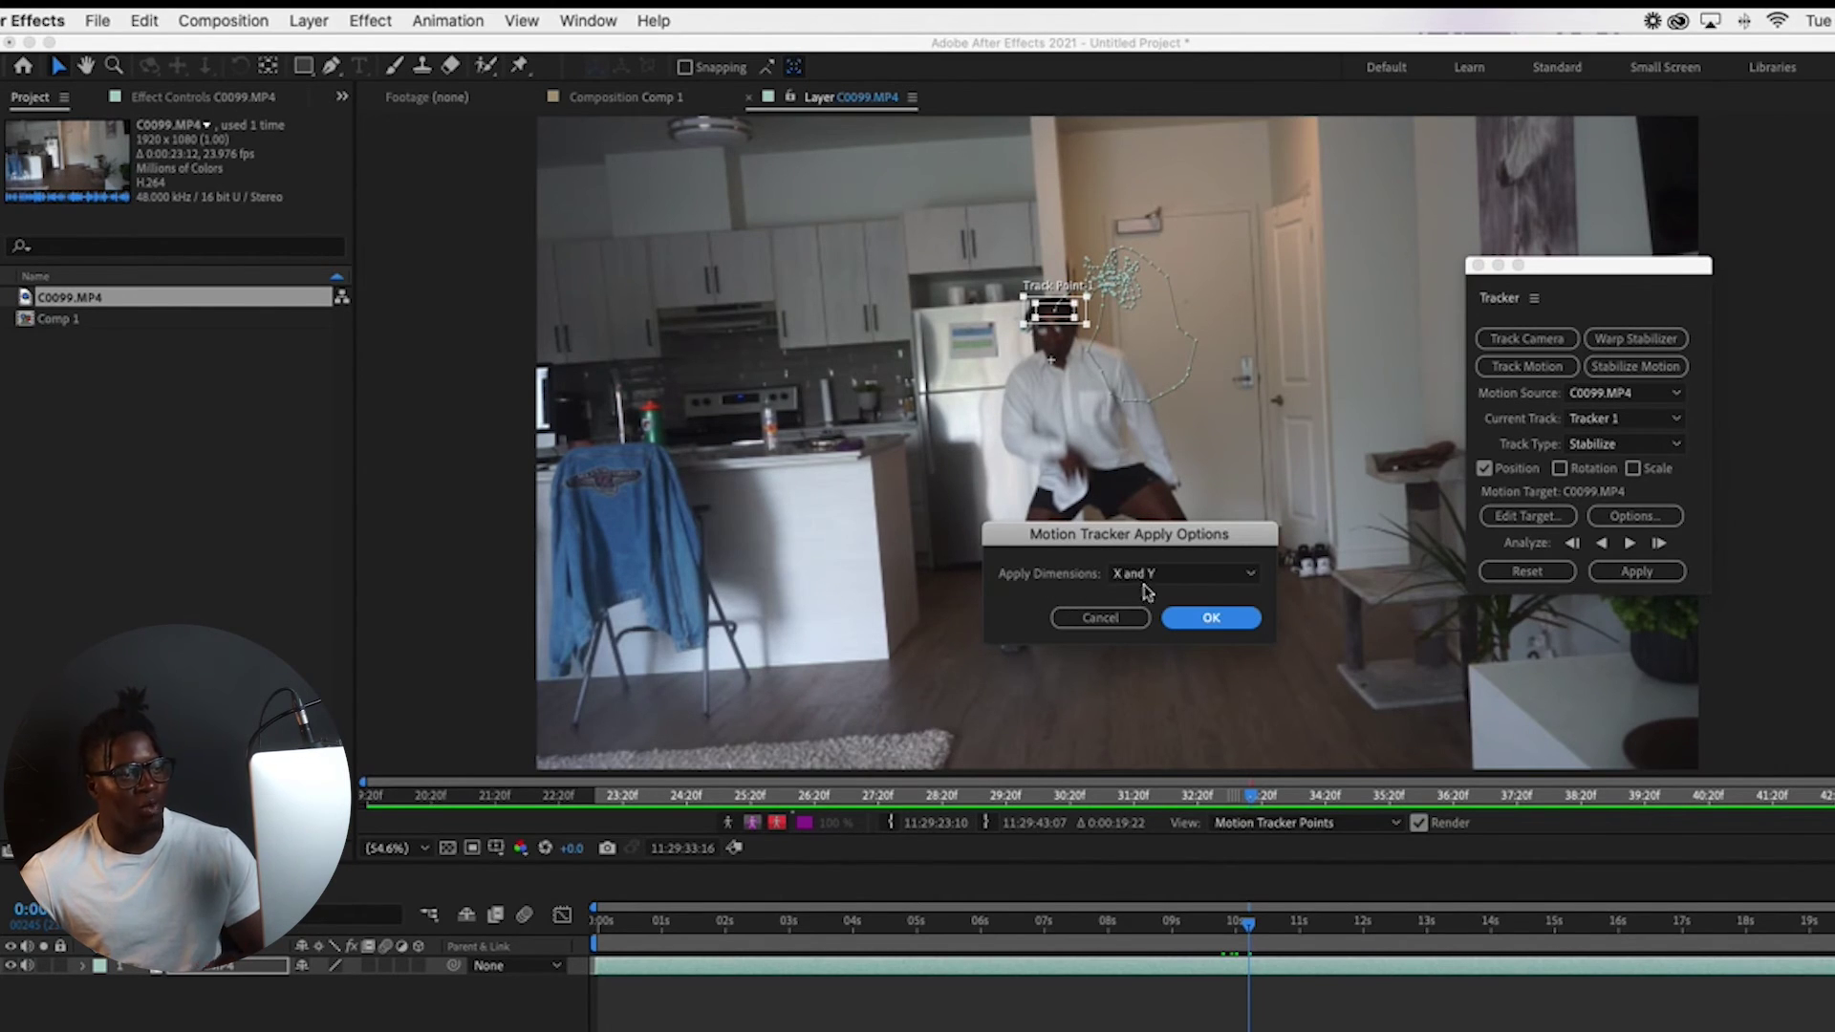
# Confirm the Apply Options with X and Y dimensions to stabilize the clip on the head
pyautogui.click(1222, 619)
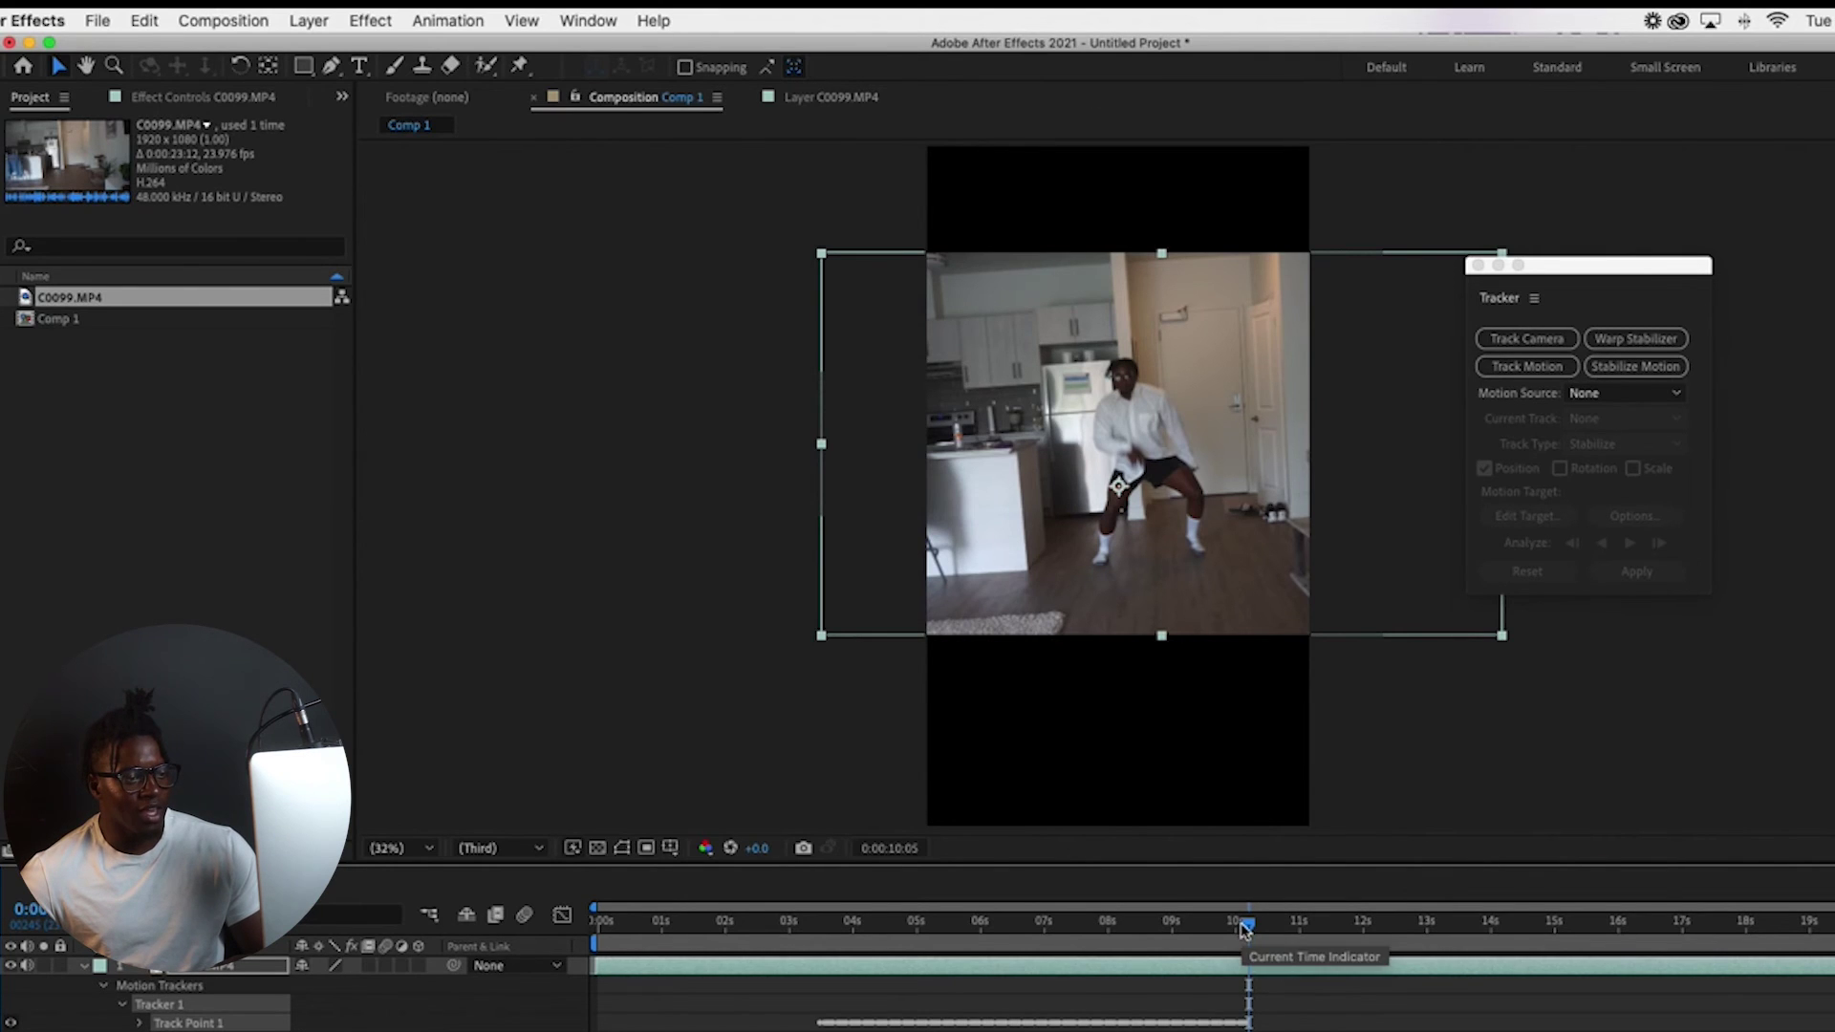
# Preview the stabilized clip from the start of Comp 1, then scrub back near the beginning
pyautogui.press('Home')
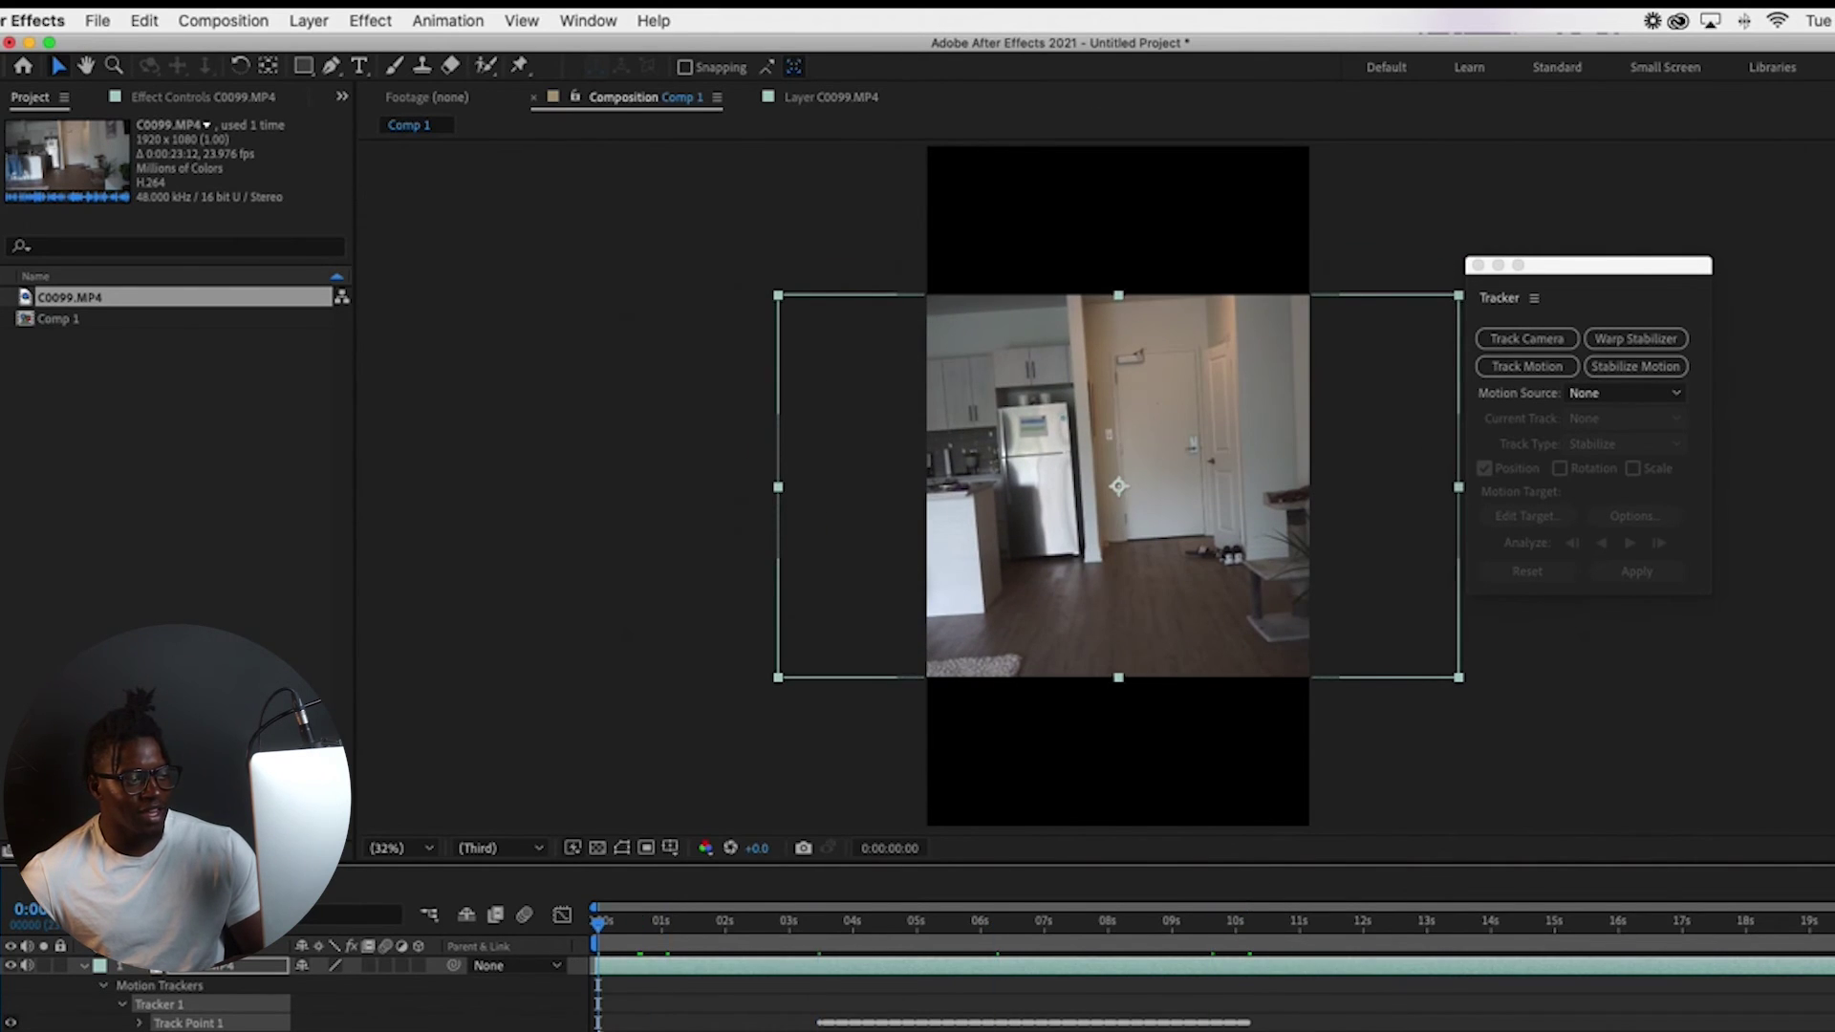
pyautogui.press('h')
pyautogui.press('space')
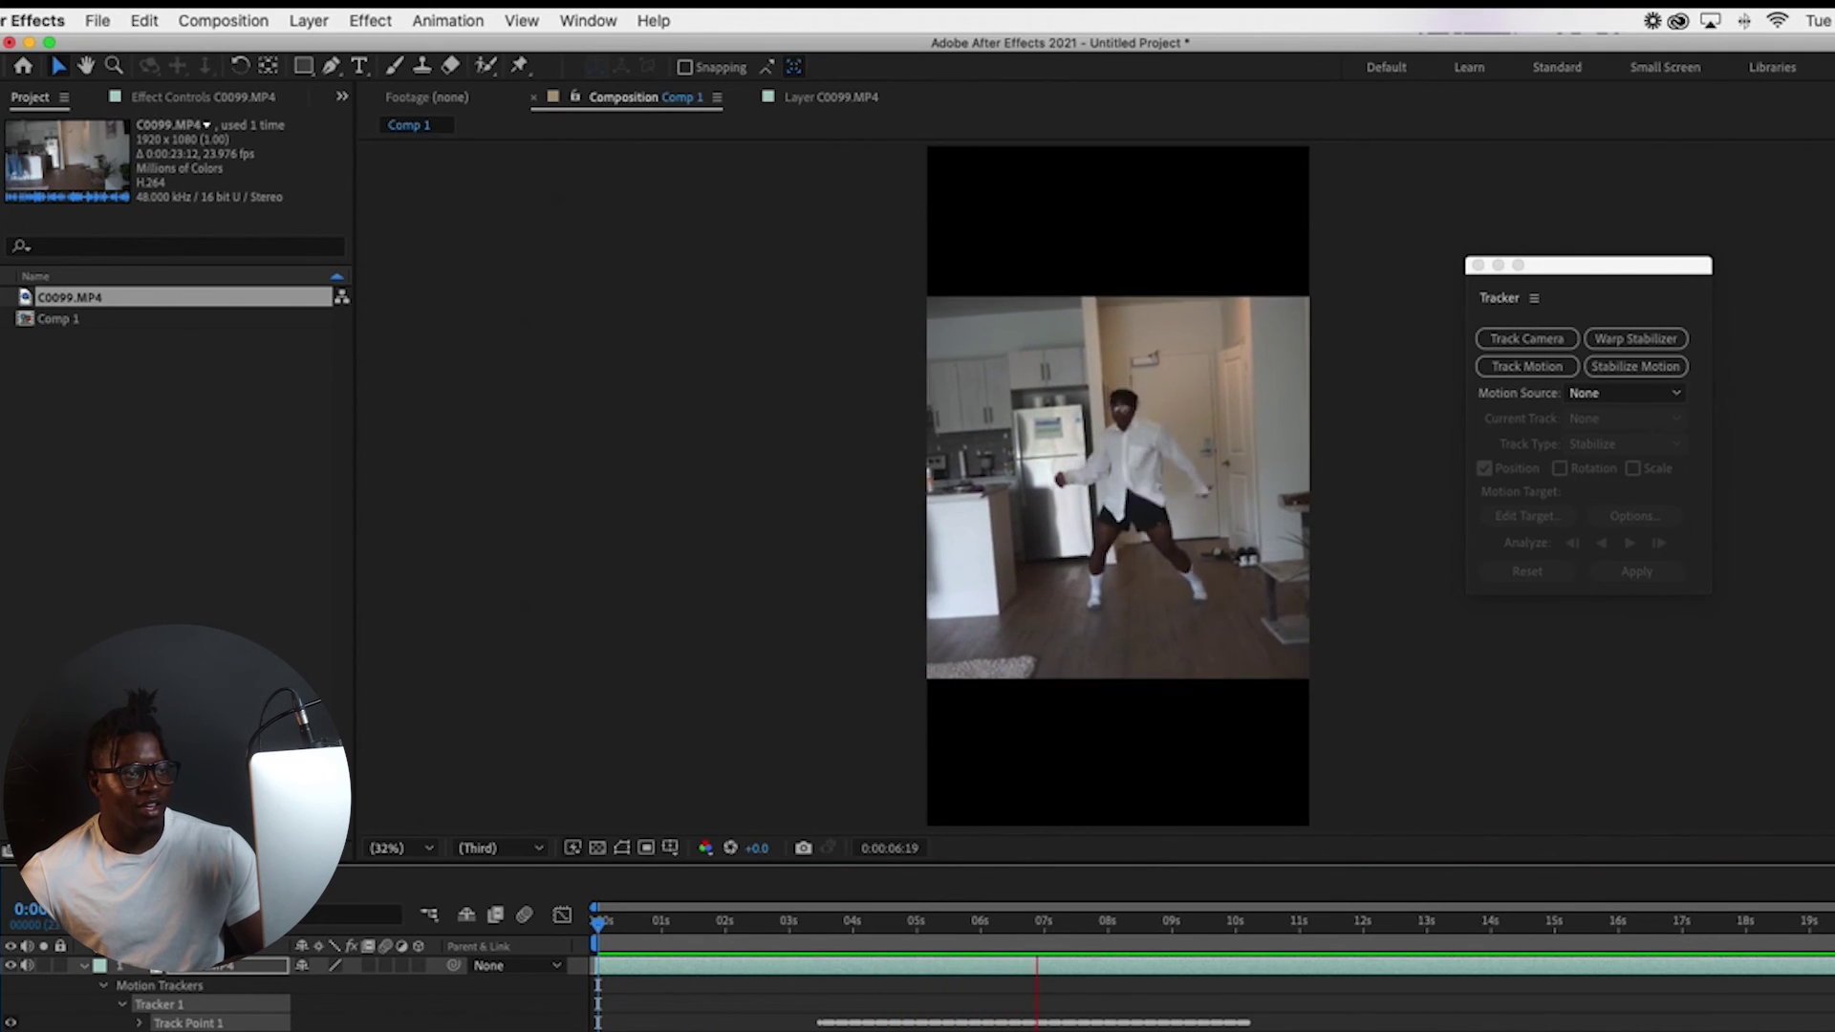
pyautogui.press('space')
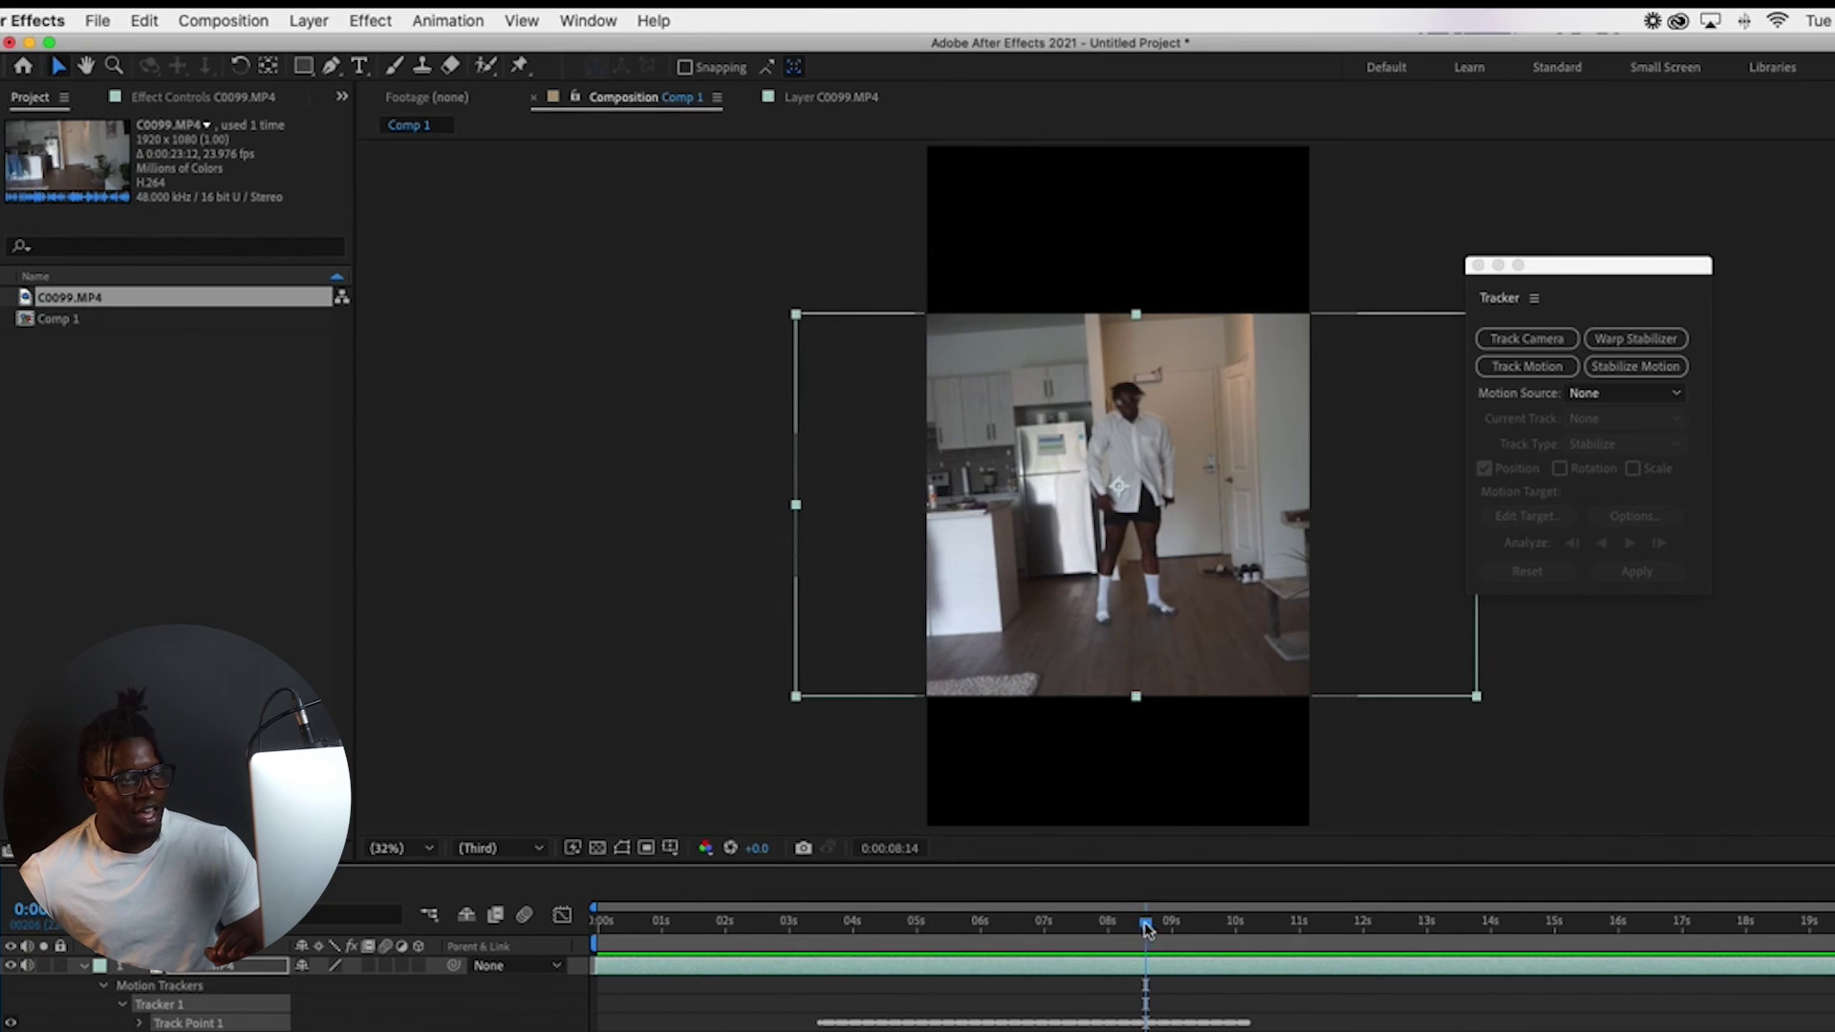
pyautogui.moveTo(1146, 927); pyautogui.dragTo(598, 934)
# Raise C0099.MP4's Scale from 100% to 209% and preview the enlarged, stabilized clip
pyautogui.press('s')
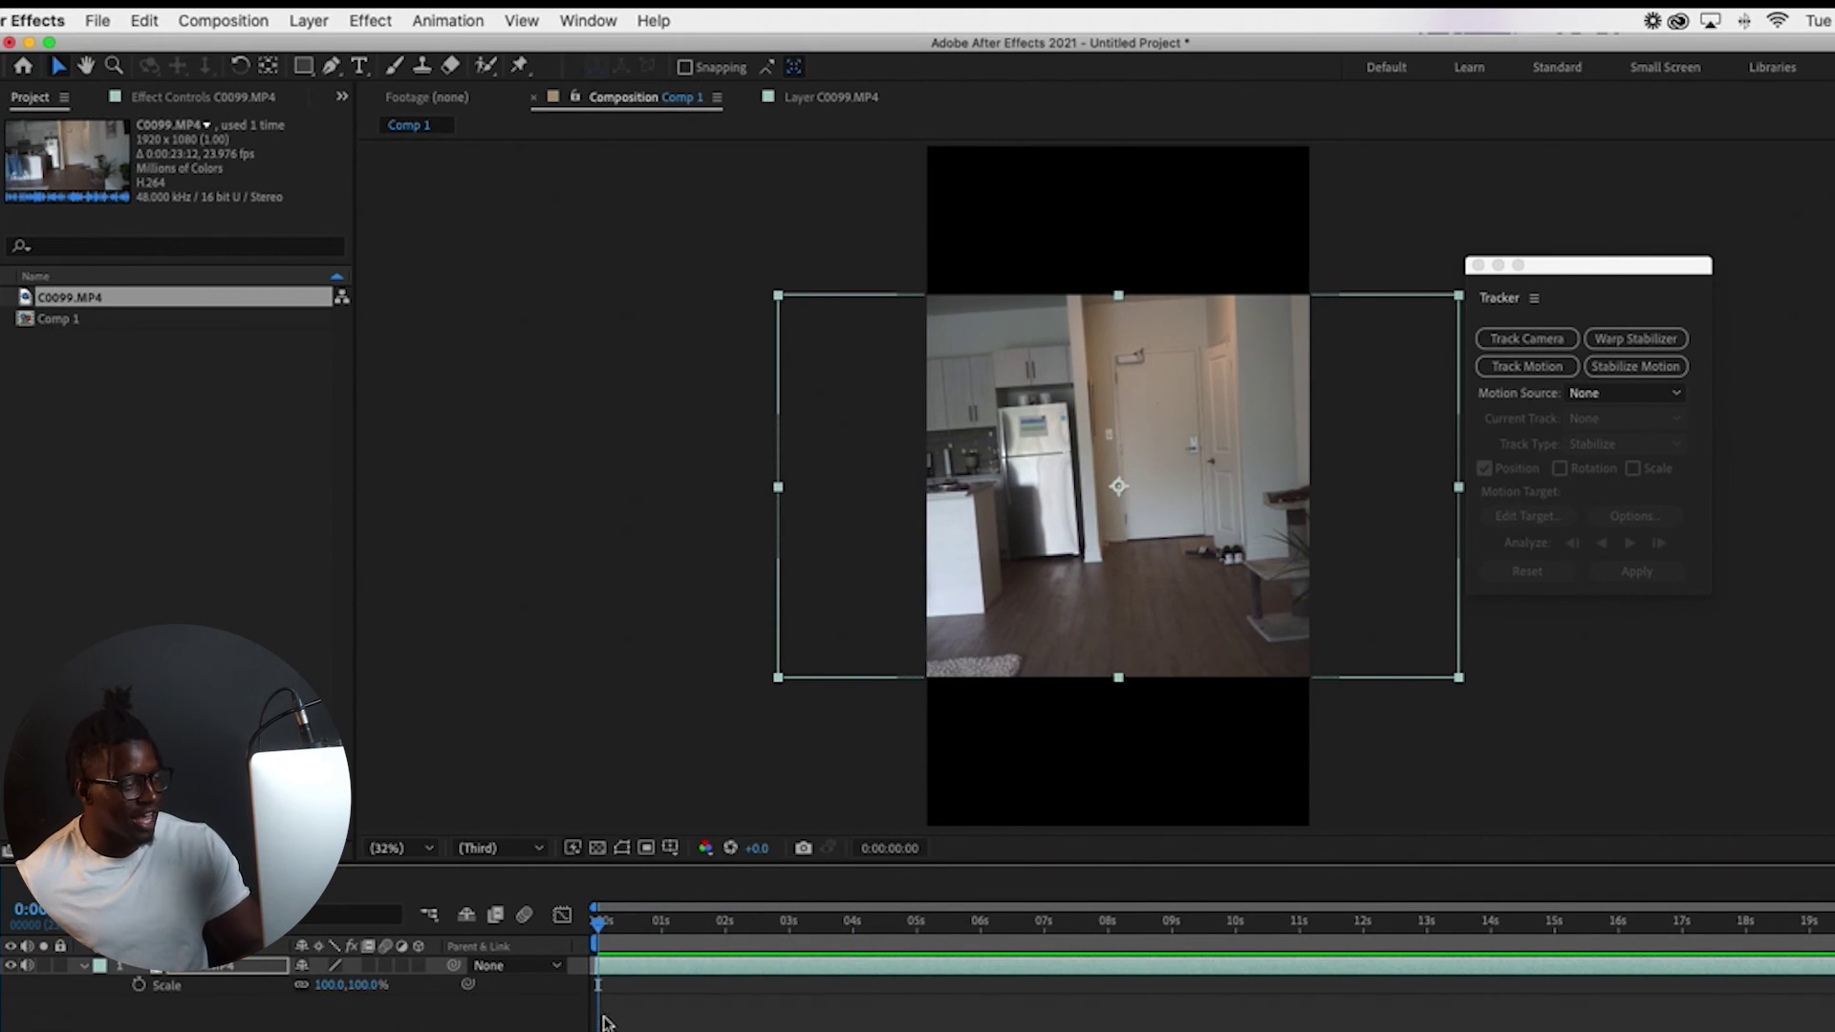
pyautogui.moveTo(325, 986); pyautogui.dragTo(468, 985)
pyautogui.press('space')
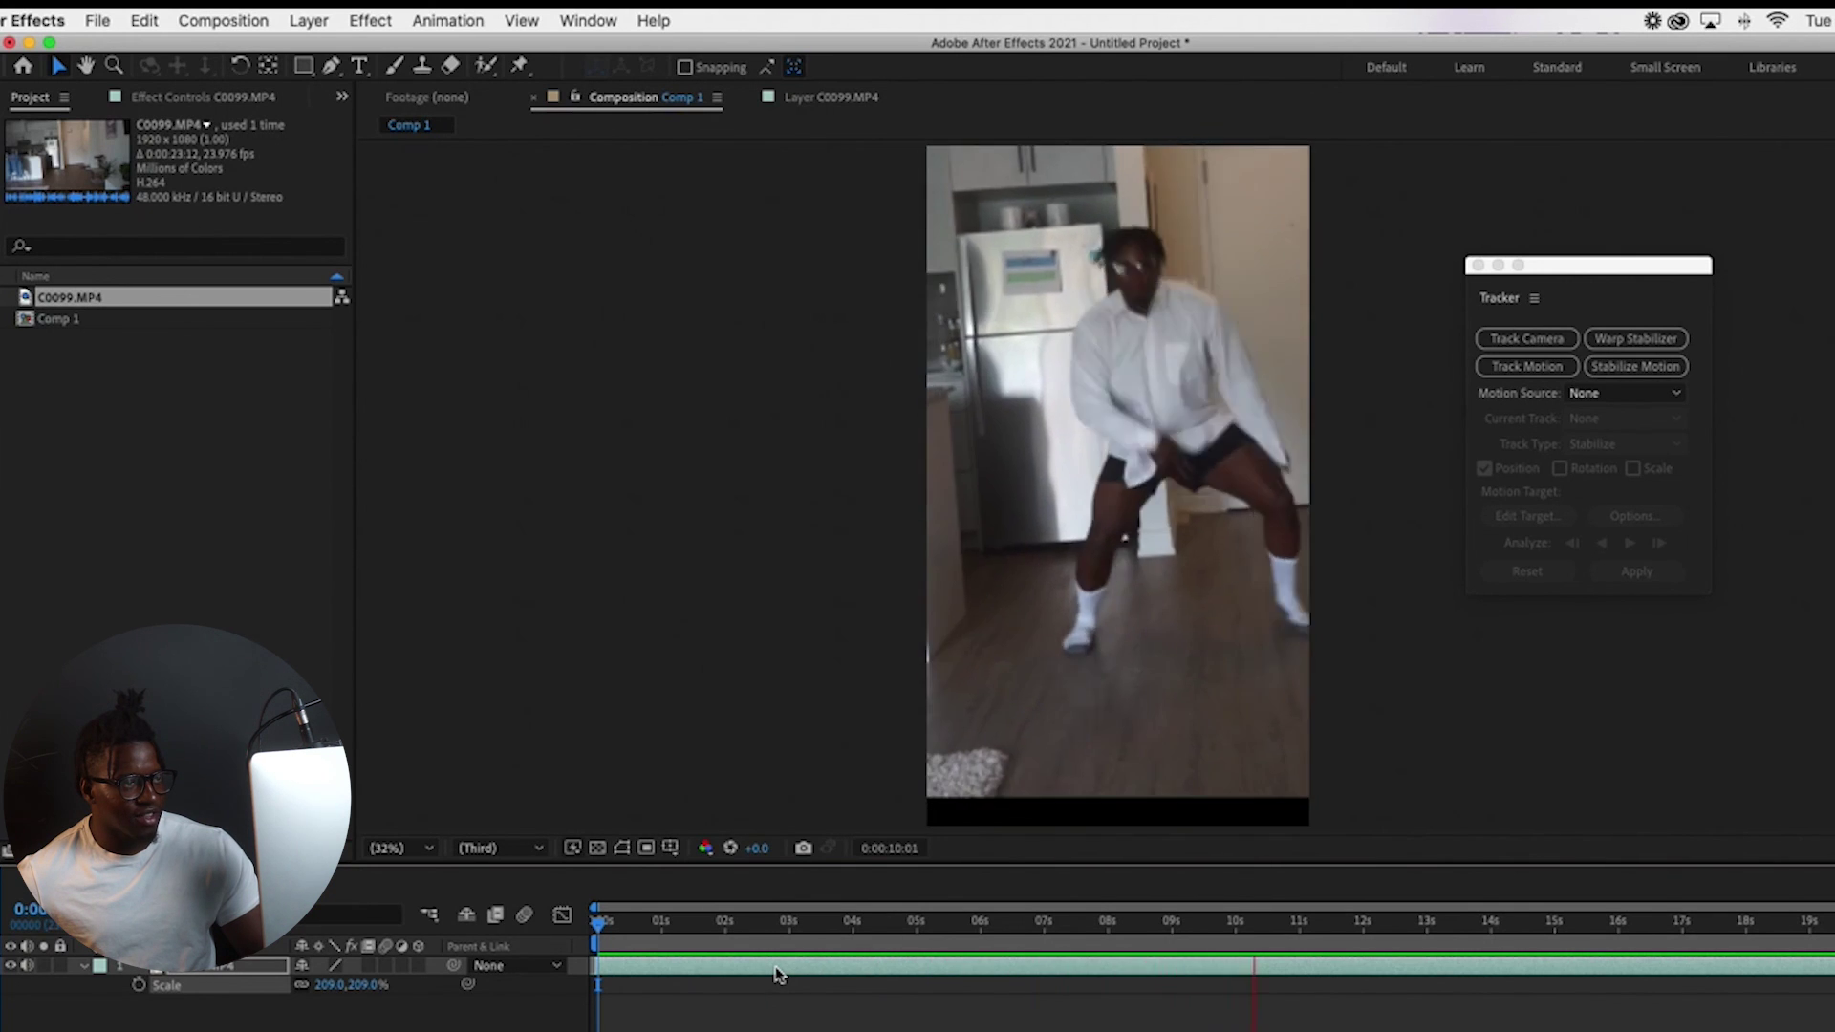
pyautogui.click(777, 973)
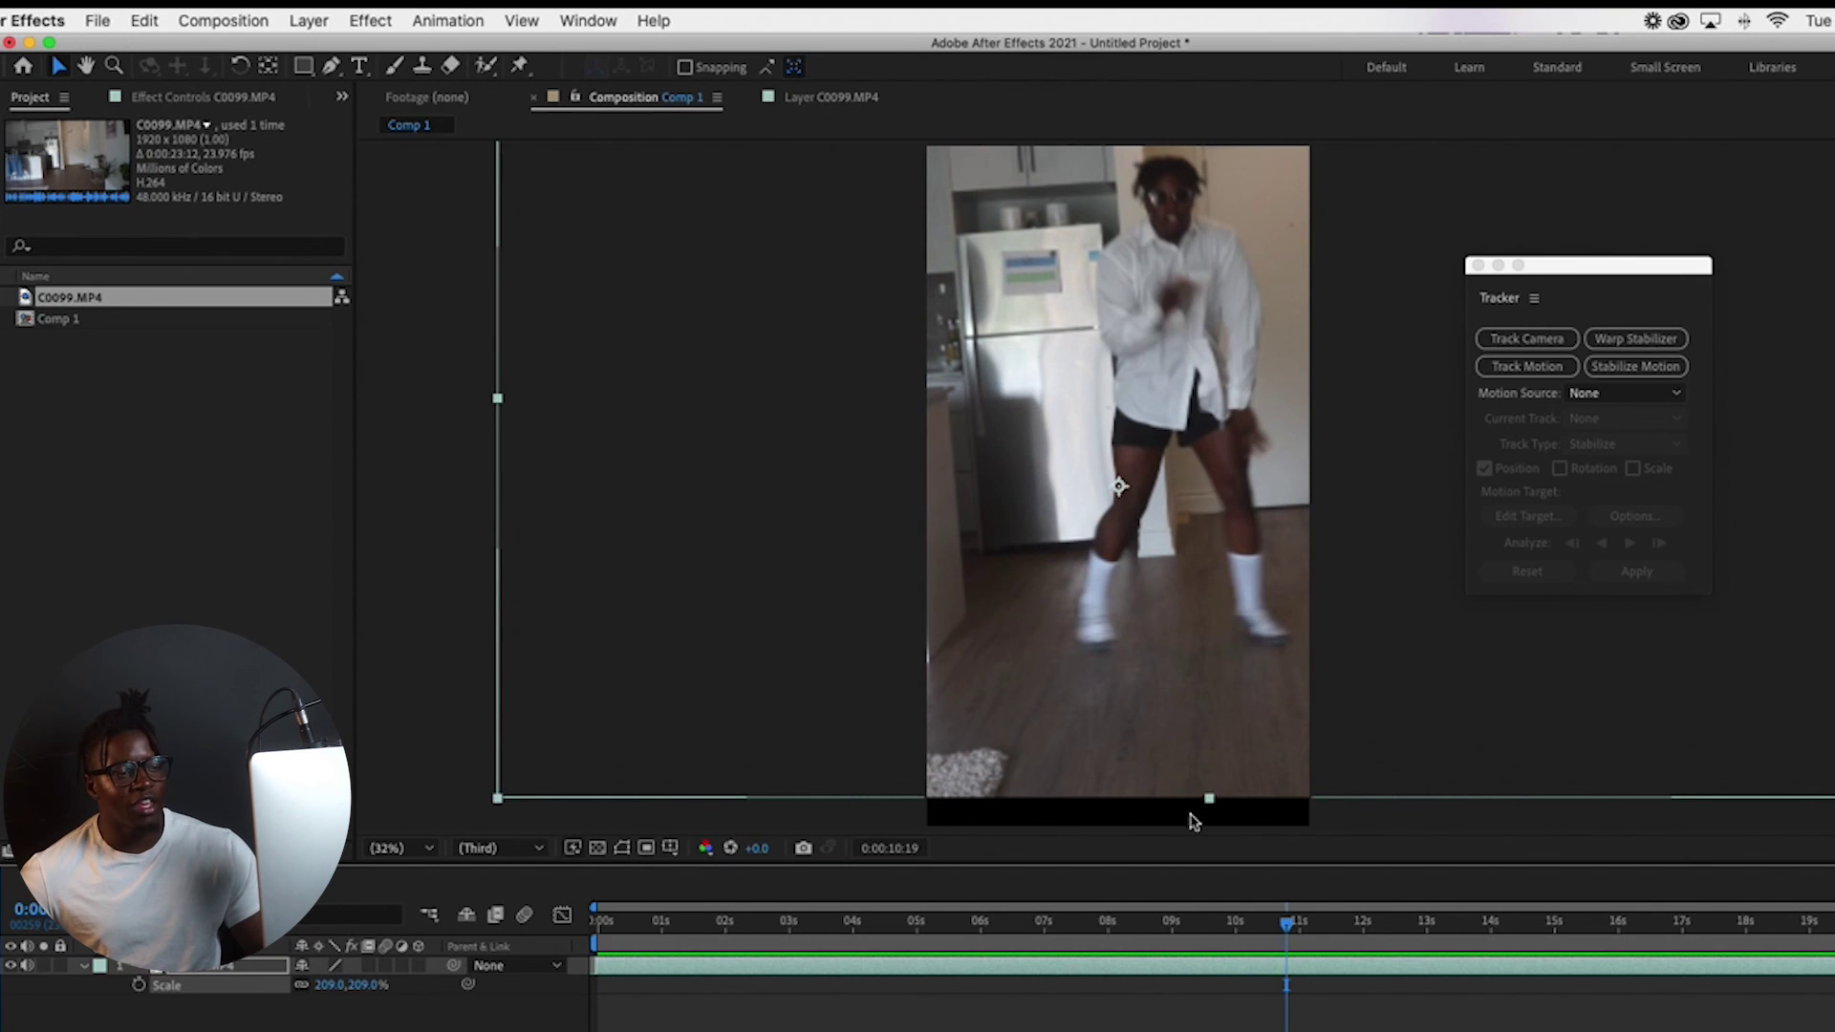